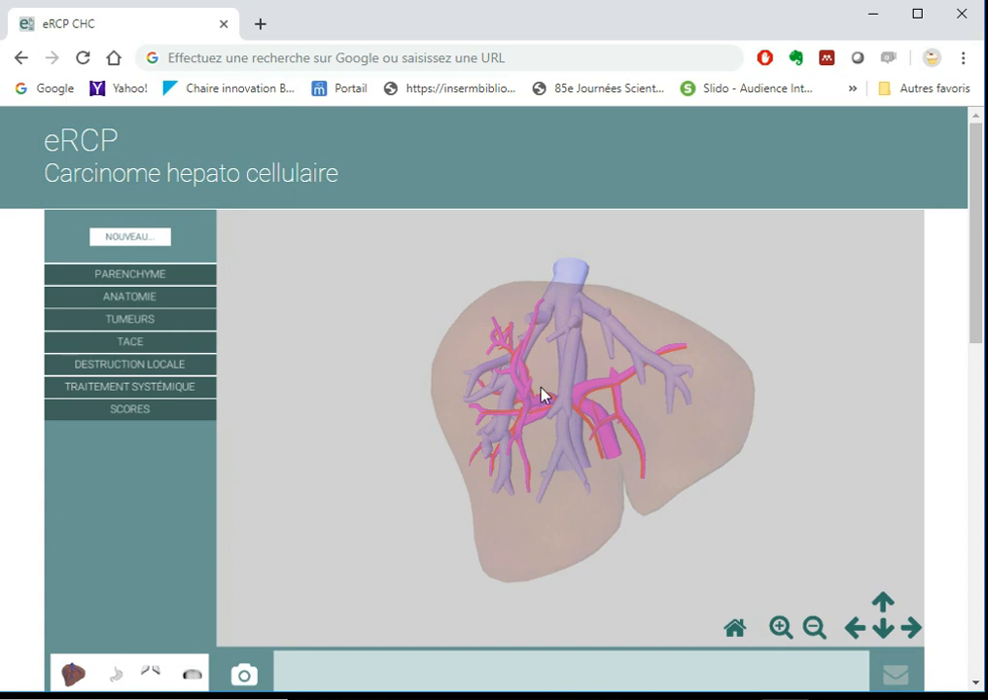
# Open the ercpchc.fr website
pyautogui.click(360, 56)
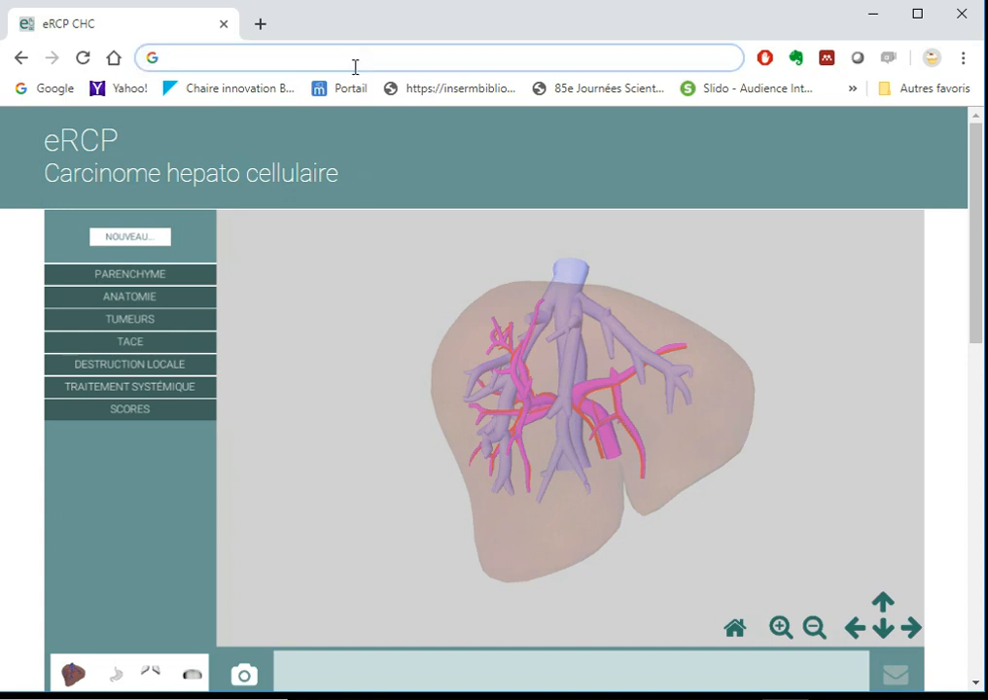
pyautogui.write('er')
pyautogui.press('Return')
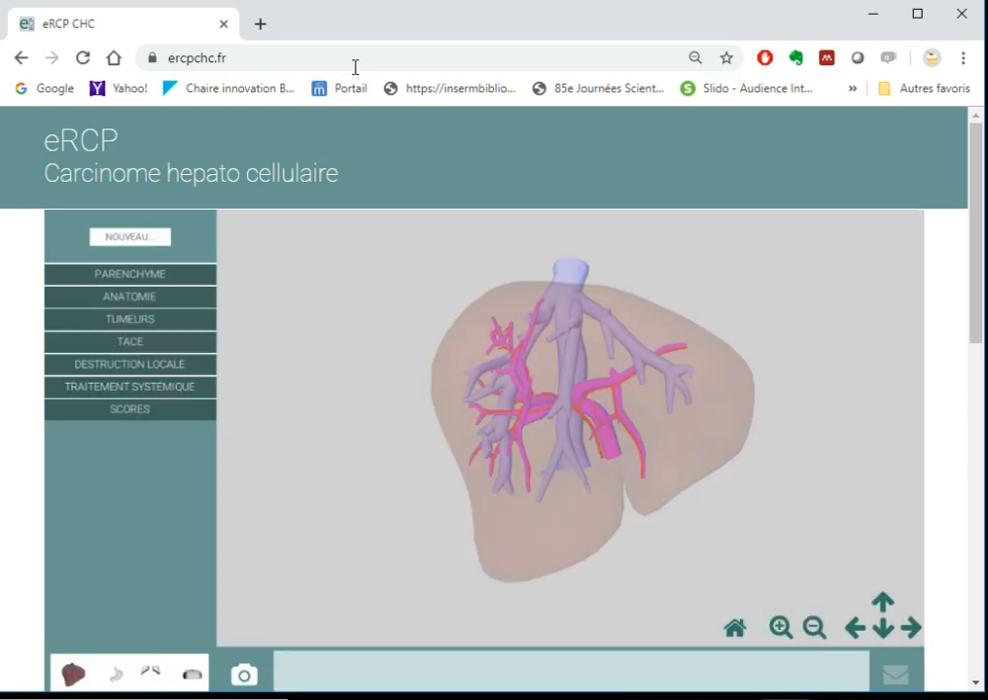
# Show the lungs, diaphragm and stomach around the 3D liver model
pyautogui.moveTo(550, 491); pyautogui.dragTo(570, 474)
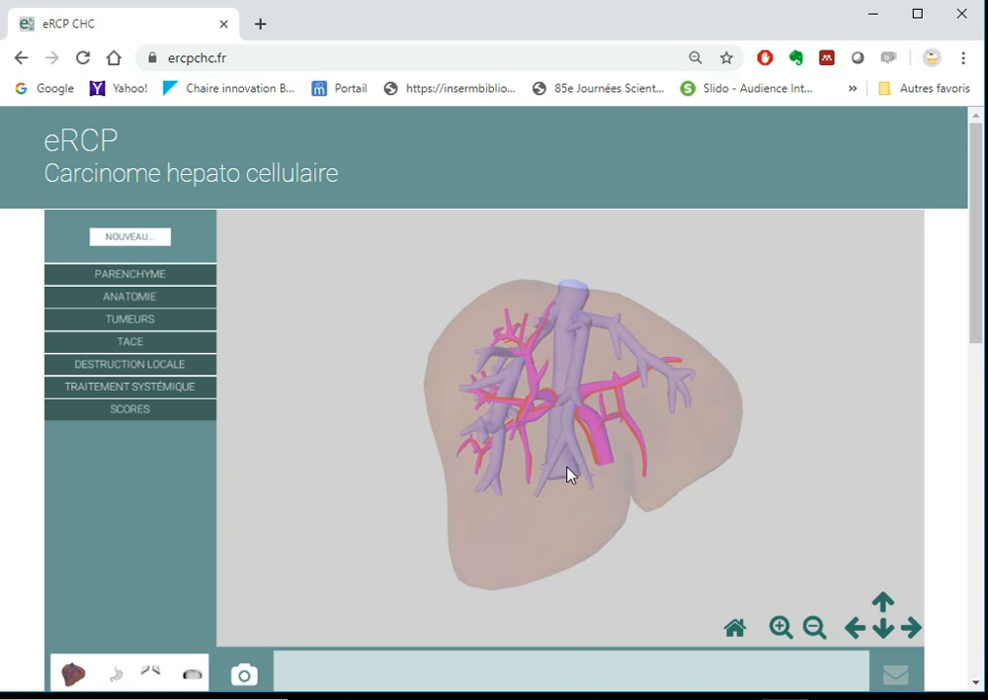
pyautogui.moveTo(491, 460)
pyautogui.mouseDown()
pyautogui.moveTo(529, 468)
pyautogui.moveTo(499, 468)
pyautogui.moveTo(500, 449)
pyautogui.mouseUp()
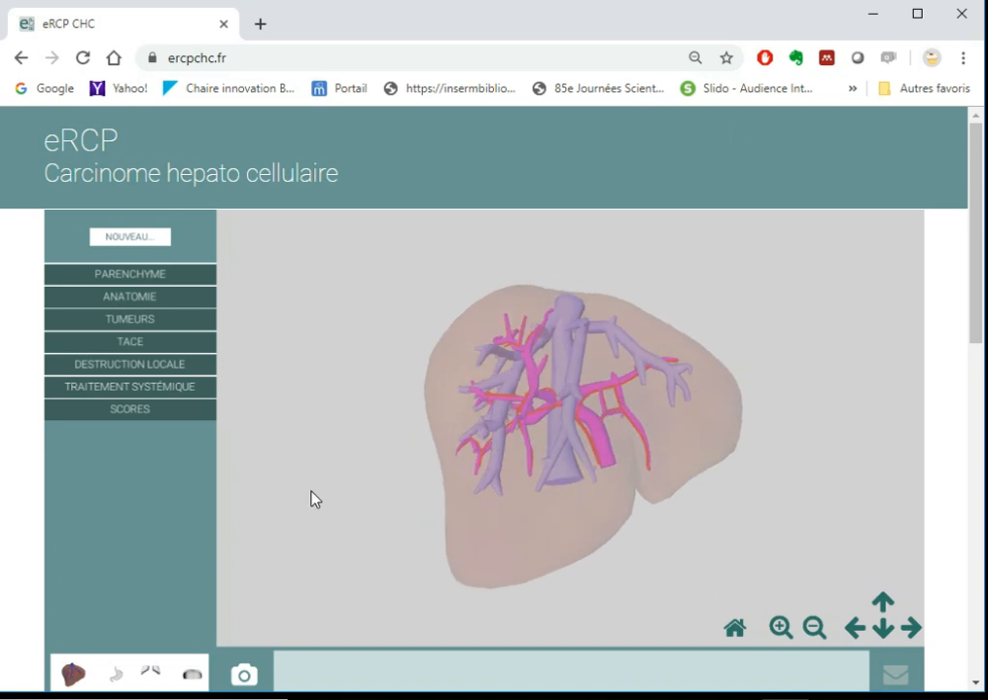
pyautogui.moveTo(551, 393); pyautogui.dragTo(520, 430)
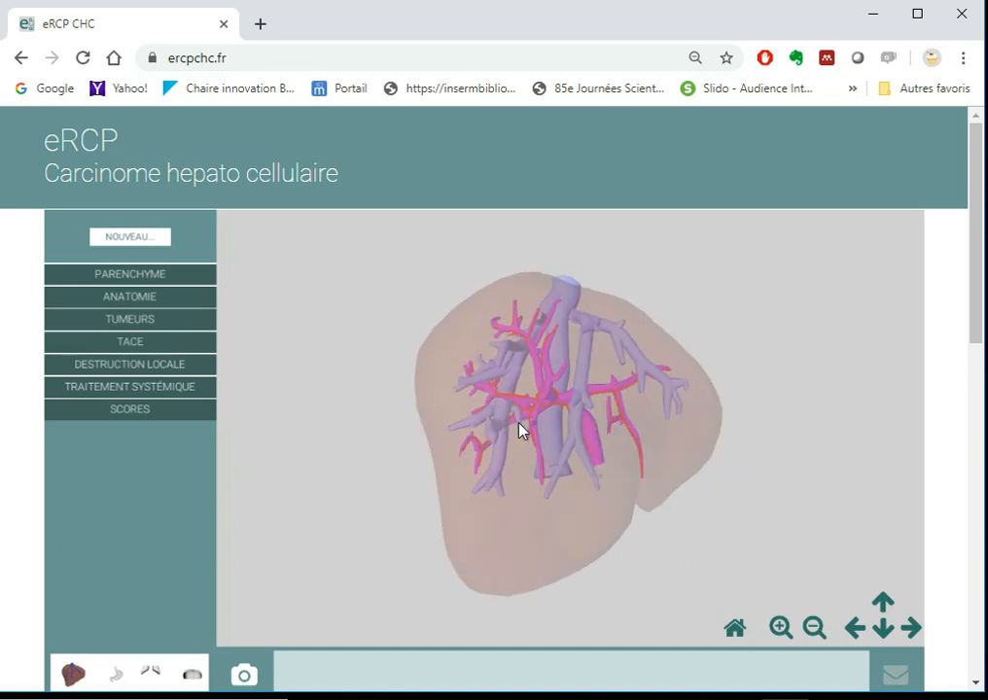
pyautogui.click(153, 678)
pyautogui.click(193, 677)
pyautogui.click(117, 678)
pyautogui.moveTo(495, 436); pyautogui.dragTo(504, 297)
pyautogui.moveTo(510, 428); pyautogui.dragTo(407, 468)
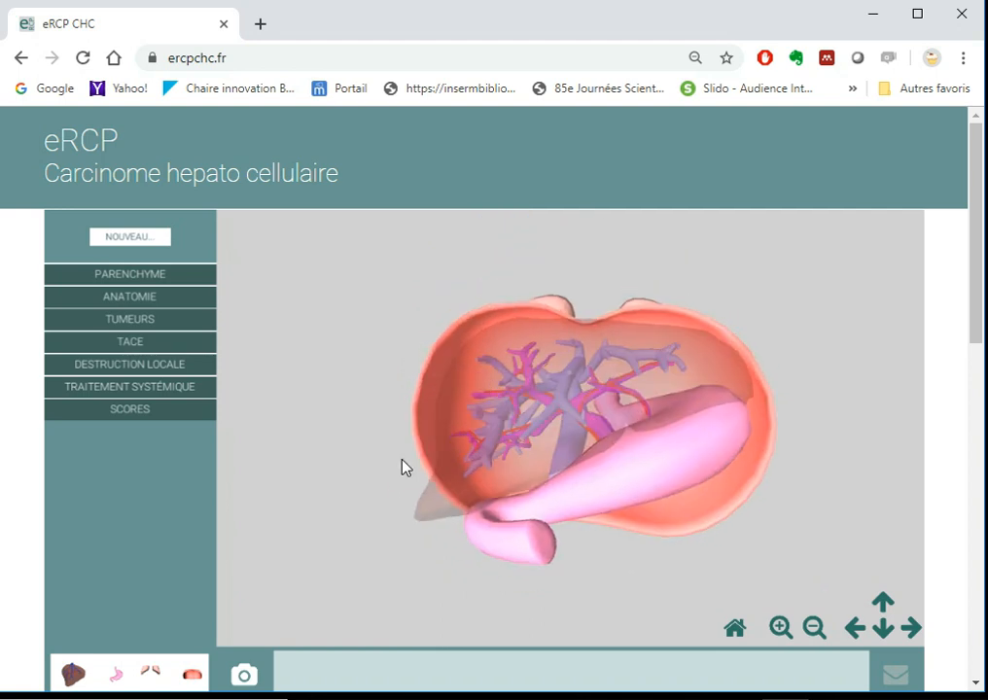
# Switch the liver from transparent to its opaque surface and try zooming and shifting the model in every direction
pyautogui.click(73, 675)
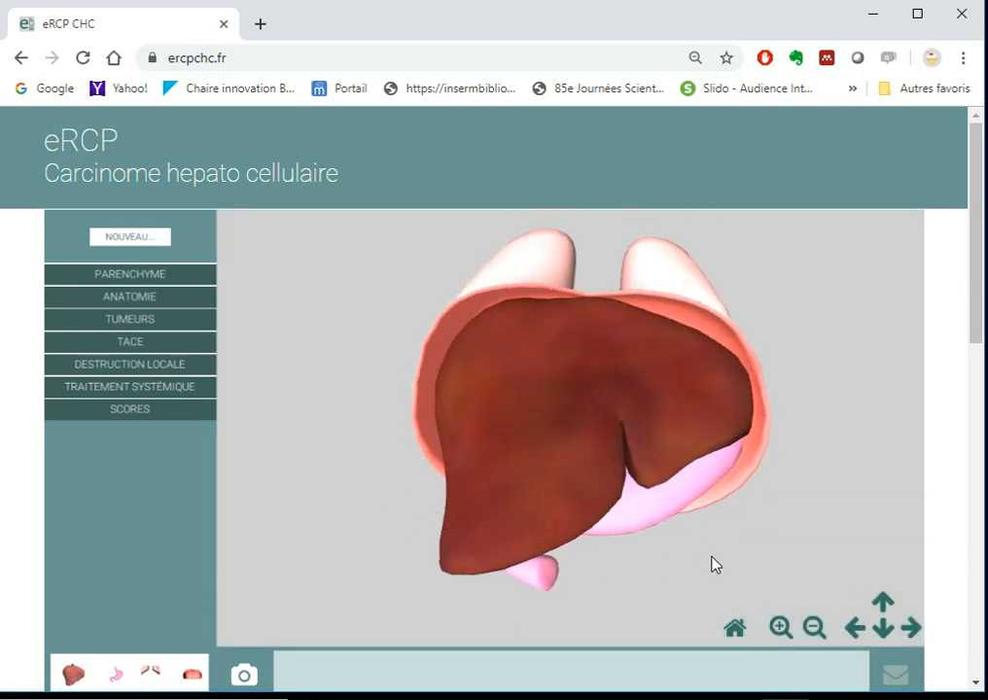
pyautogui.click(784, 627)
pyautogui.click(815, 628)
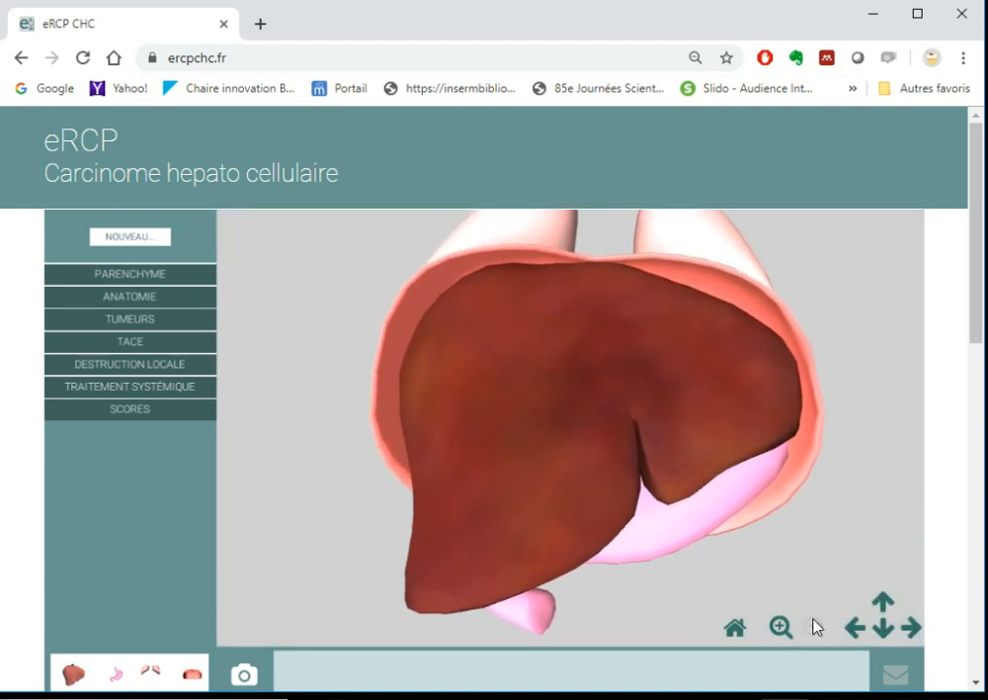
pyautogui.click(882, 603)
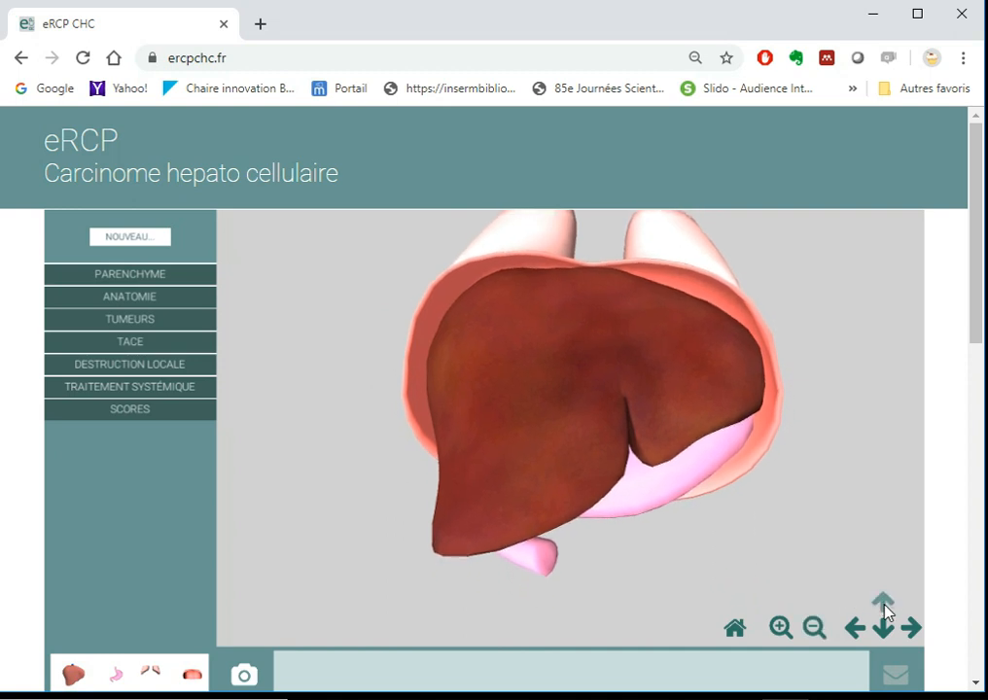
pyautogui.click(890, 634)
pyautogui.click(855, 630)
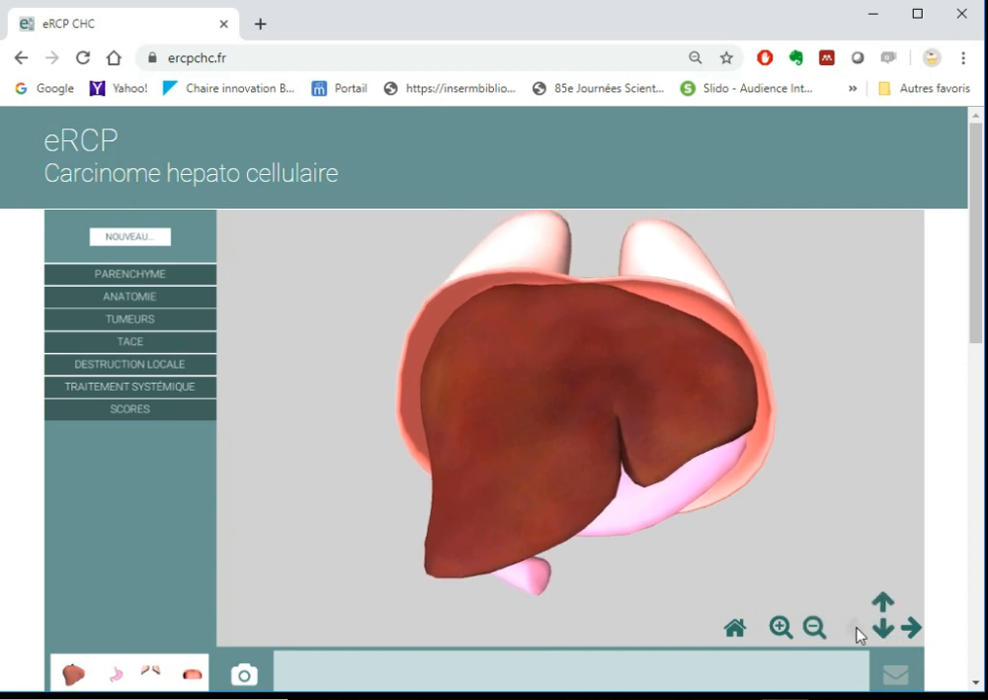
pyautogui.click(912, 628)
pyautogui.moveTo(492, 445); pyautogui.dragTo(504, 478)
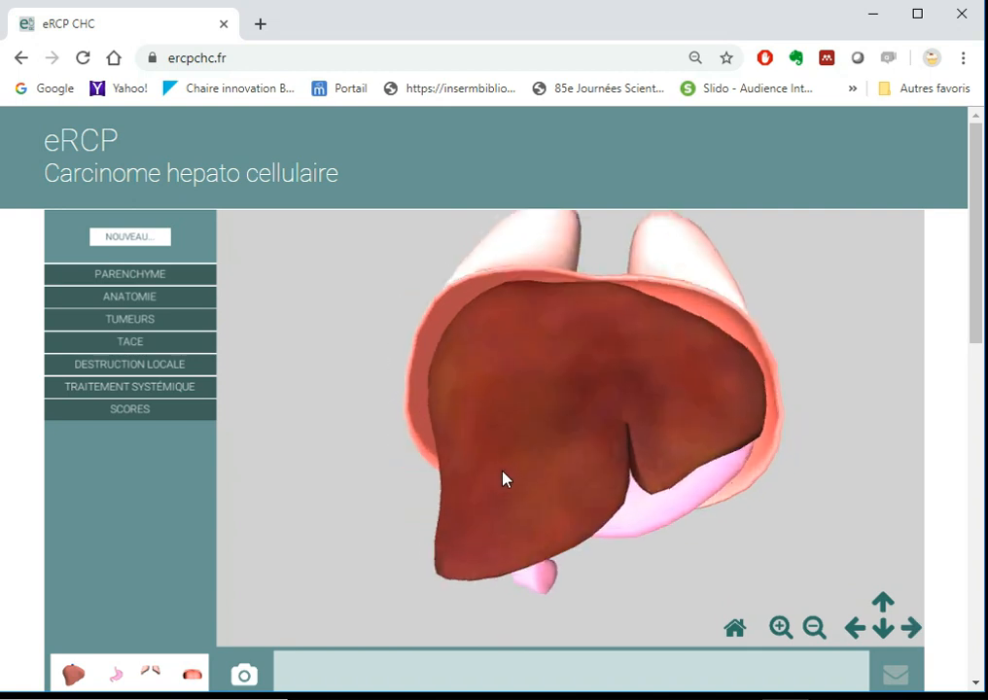
# In the Parenchyme settings, try the maximum external aspect on the liver surface and return it to the minimum
pyautogui.click(132, 275)
pyautogui.moveTo(552, 385)
pyautogui.mouseDown()
pyautogui.moveTo(560, 400)
pyautogui.moveTo(558, 386)
pyautogui.mouseUp()
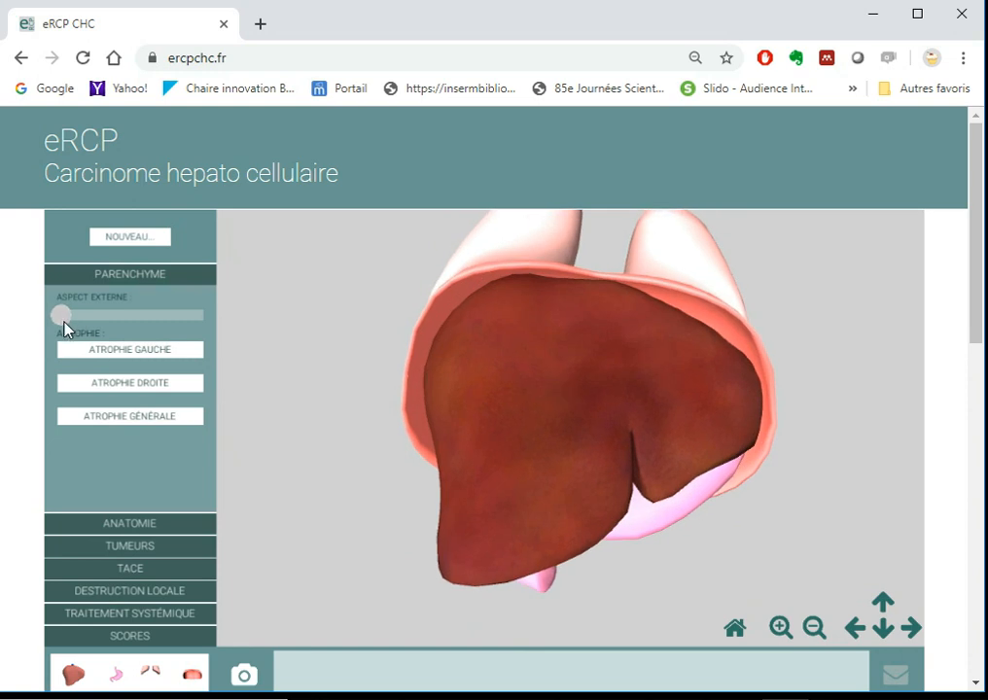
pyautogui.moveTo(65, 322); pyautogui.dragTo(205, 283)
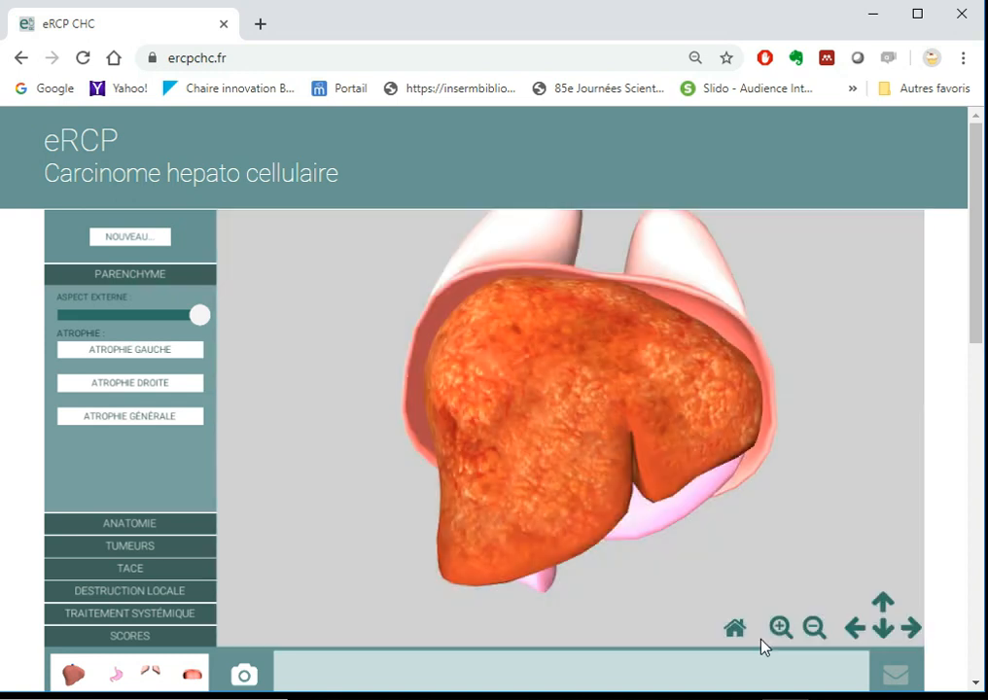
pyautogui.click(780, 628)
pyautogui.moveTo(700, 608); pyautogui.dragTo(591, 561)
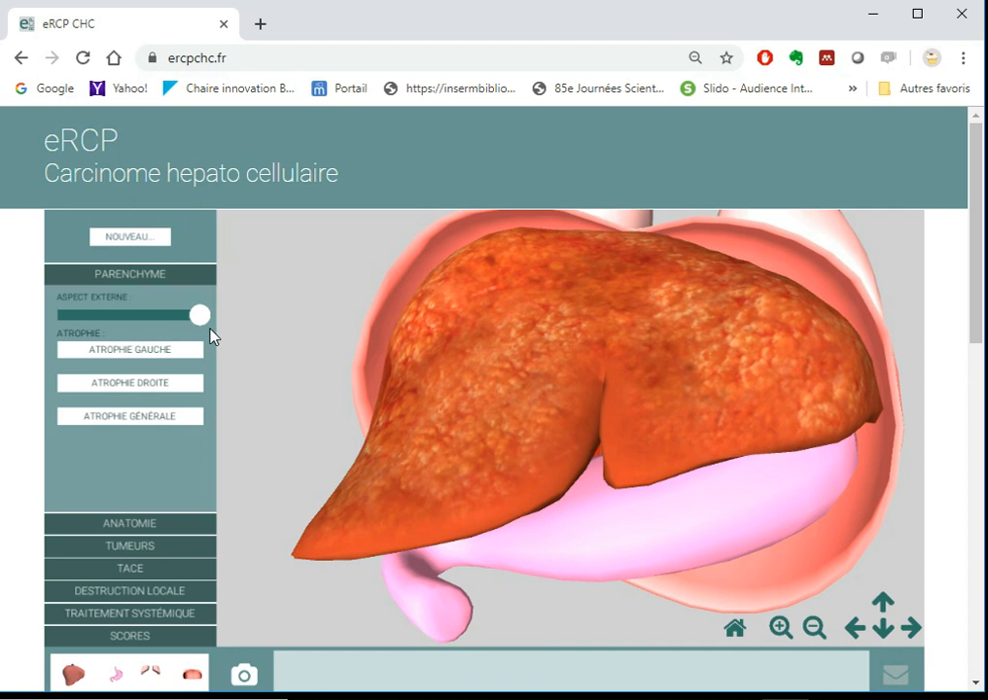
pyautogui.moveTo(201, 319); pyautogui.dragTo(57, 342)
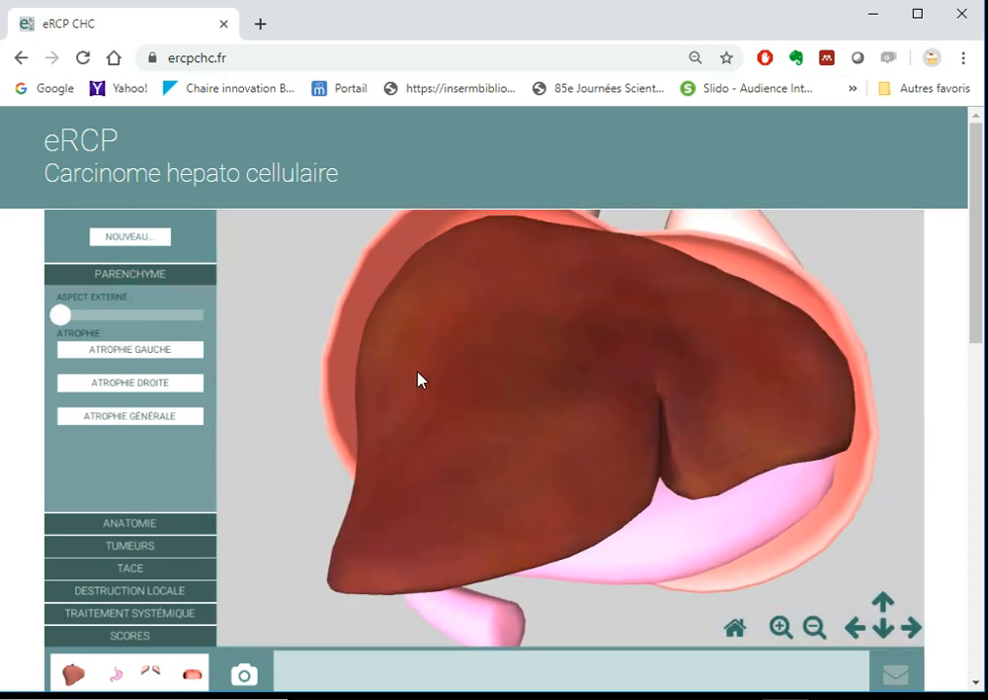
# Try a left atrophy (Atrophie gauche) of about one third, followed by a right atrophy (Atrophie droite) of about 30%
pyautogui.click(144, 350)
pyautogui.moveTo(61, 372); pyautogui.dragTo(108, 370)
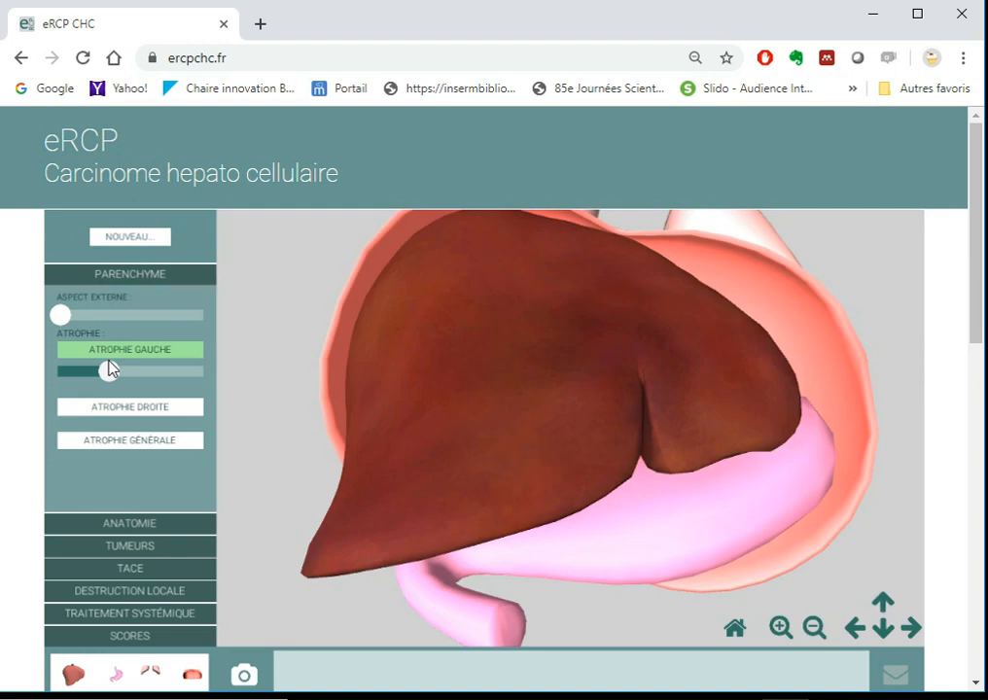
pyautogui.click(105, 408)
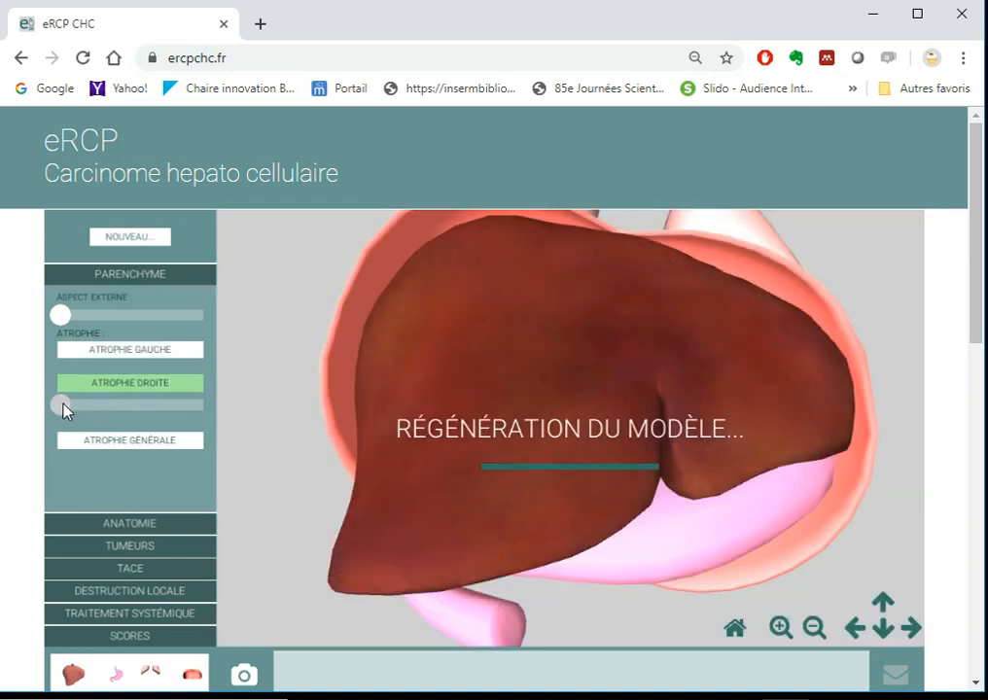
pyautogui.moveTo(62, 404); pyautogui.dragTo(95, 407)
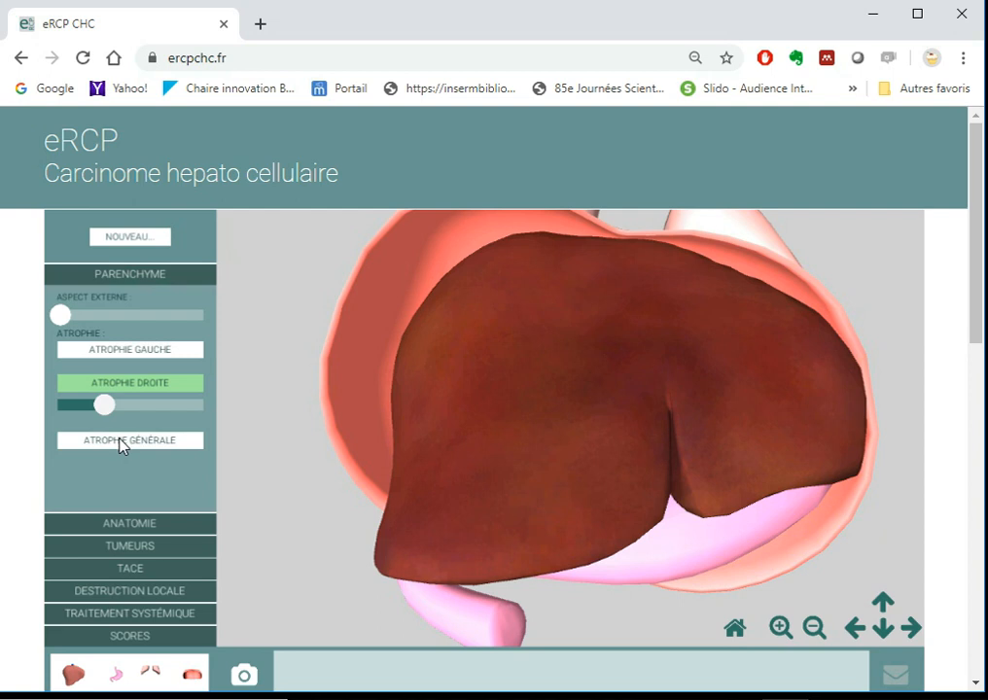
# Apply a general atrophy (Atrophie générale) a little below halfway and raise the liver's external aspect to nearly its maximum
pyautogui.click(122, 445)
pyautogui.moveTo(73, 443); pyautogui.dragTo(130, 434)
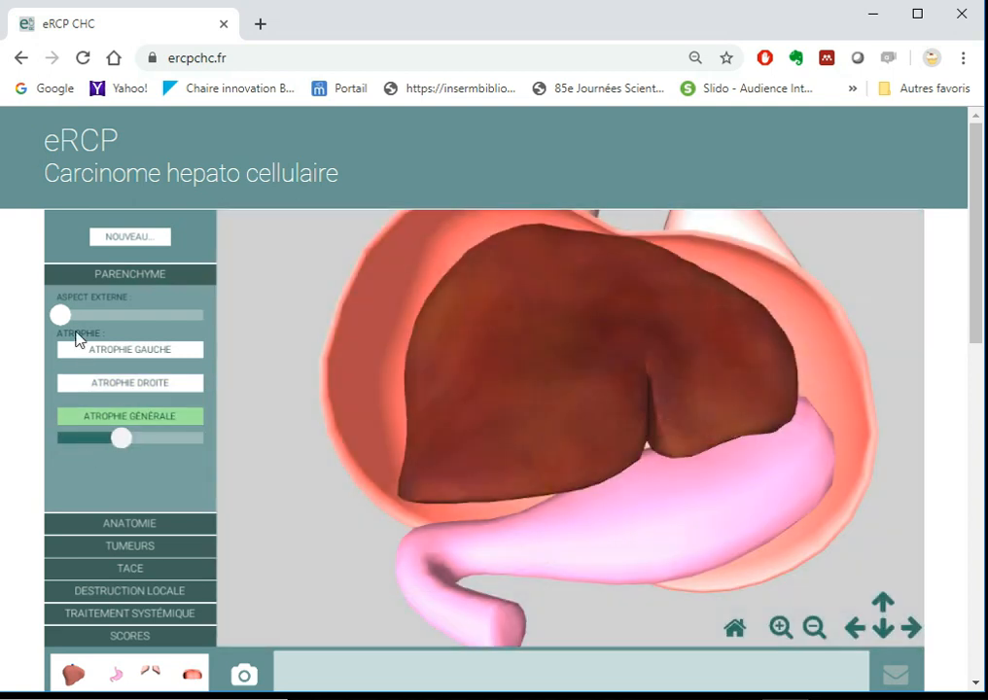
pyautogui.moveTo(62, 314); pyautogui.dragTo(191, 314)
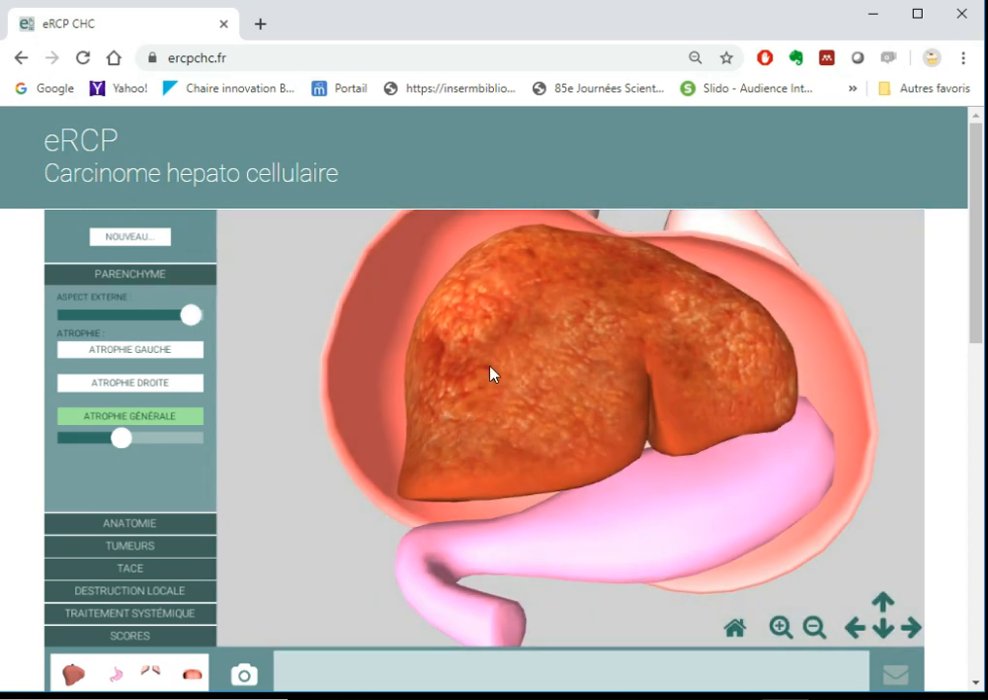
pyautogui.moveTo(490, 374)
pyautogui.mouseDown()
pyautogui.moveTo(493, 345)
pyautogui.moveTo(478, 410)
pyautogui.moveTo(461, 394)
pyautogui.moveTo(463, 344)
pyautogui.moveTo(471, 387)
pyautogui.moveTo(475, 359)
pyautogui.mouseUp()
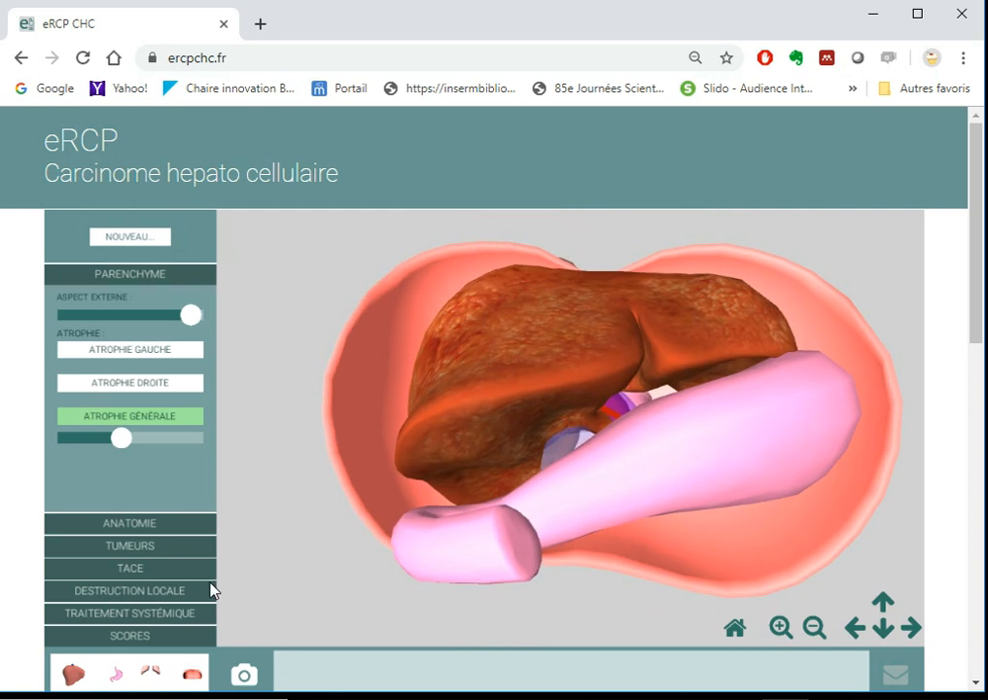
# Hide the stomach, lungs and diaphragm so that only the liver is displayed
pyautogui.click(125, 681)
pyautogui.click(153, 673)
pyautogui.click(195, 675)
pyautogui.moveTo(390, 409); pyautogui.dragTo(362, 461)
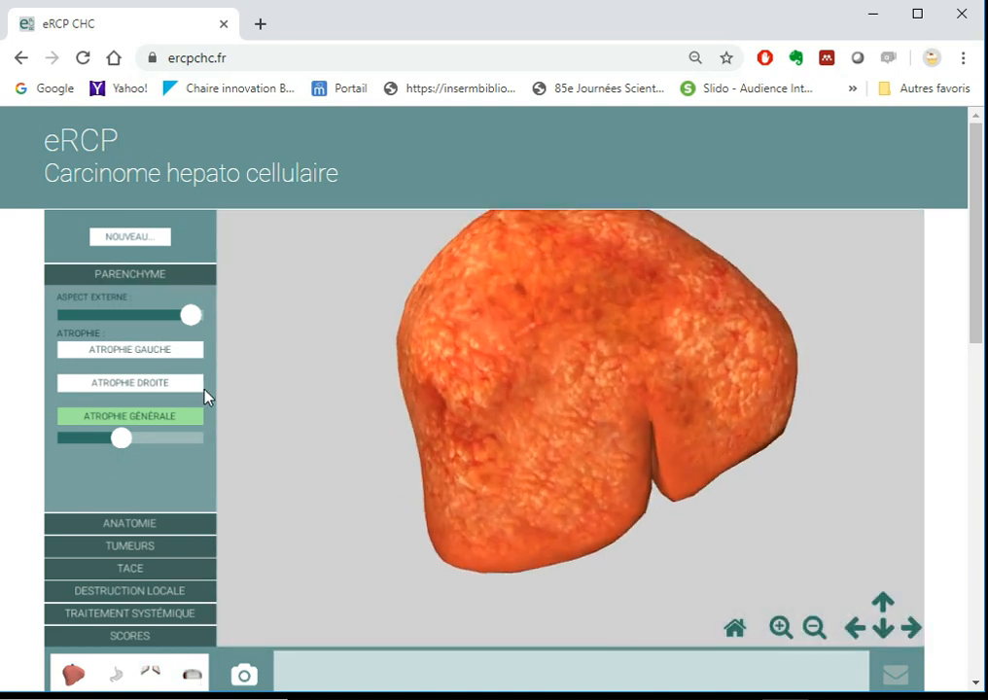
# Reduce the general atrophy to its minimum and lower the liver's external aspect to slightly above halfway
pyautogui.moveTo(118, 444); pyautogui.dragTo(64, 446)
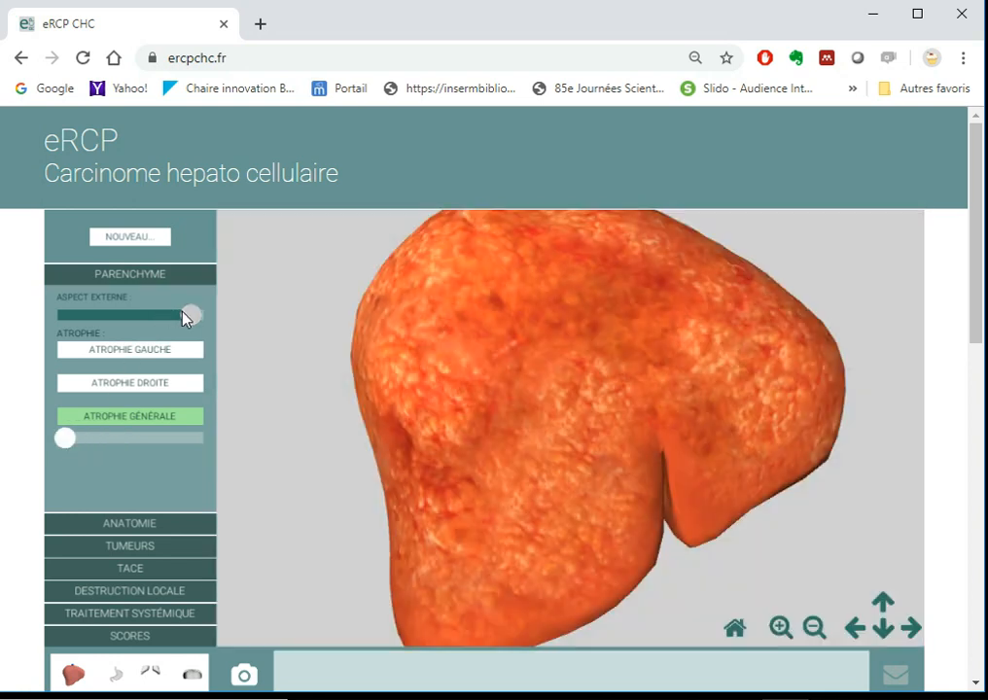
pyautogui.moveTo(187, 318); pyautogui.dragTo(133, 319)
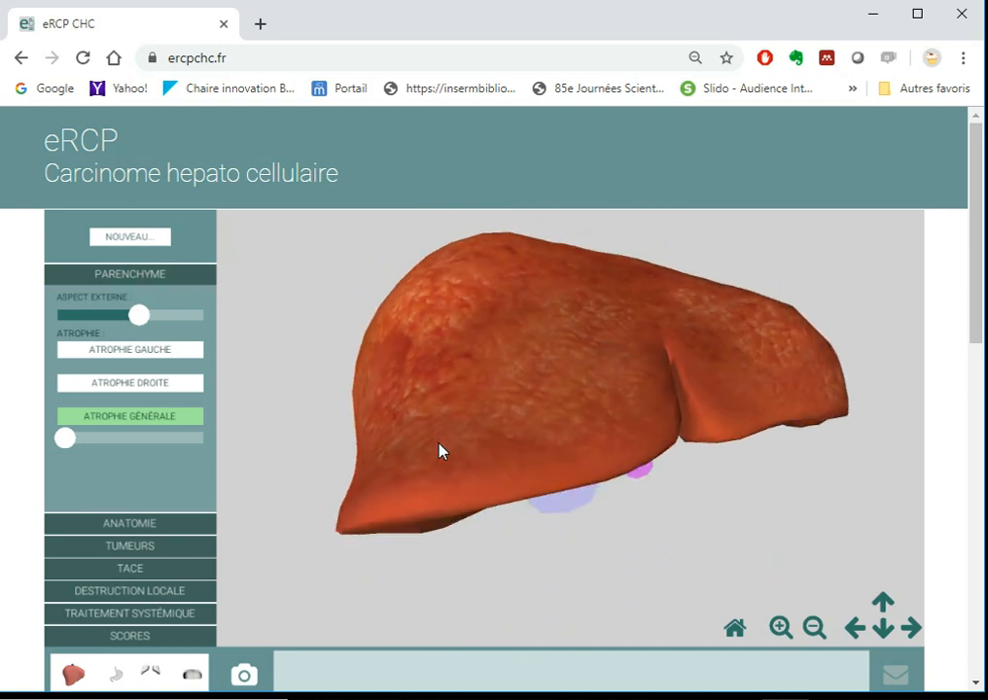
pyautogui.moveTo(61, 446); pyautogui.dragTo(49, 446)
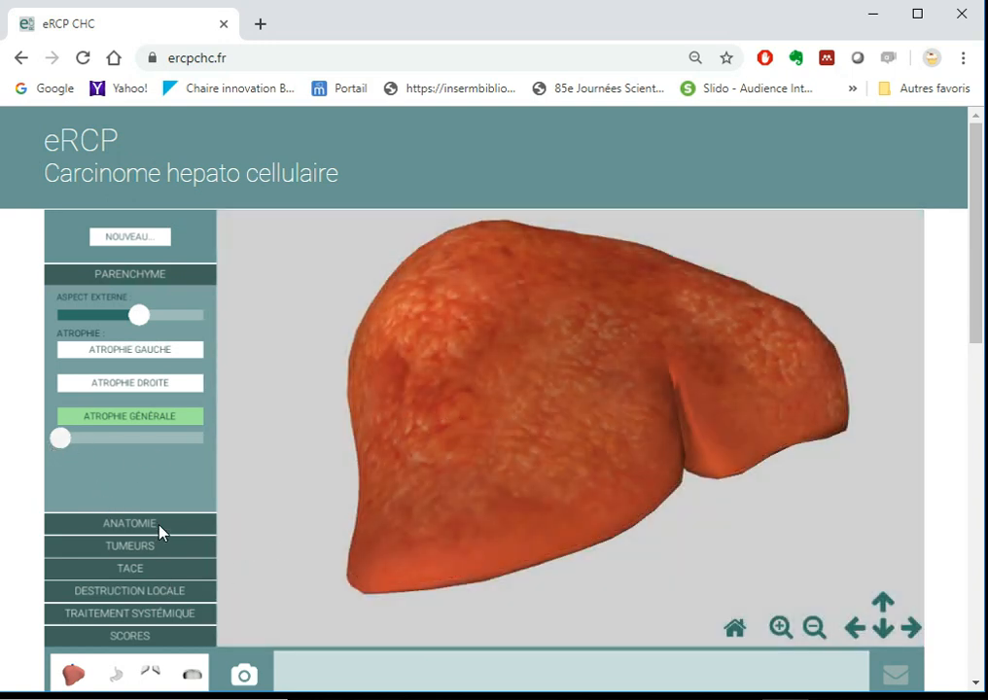
# Make the liver transparent and enable the Artère hépatique droite and Artère hépatique gauche variants in the artery configuration
pyautogui.click(160, 530)
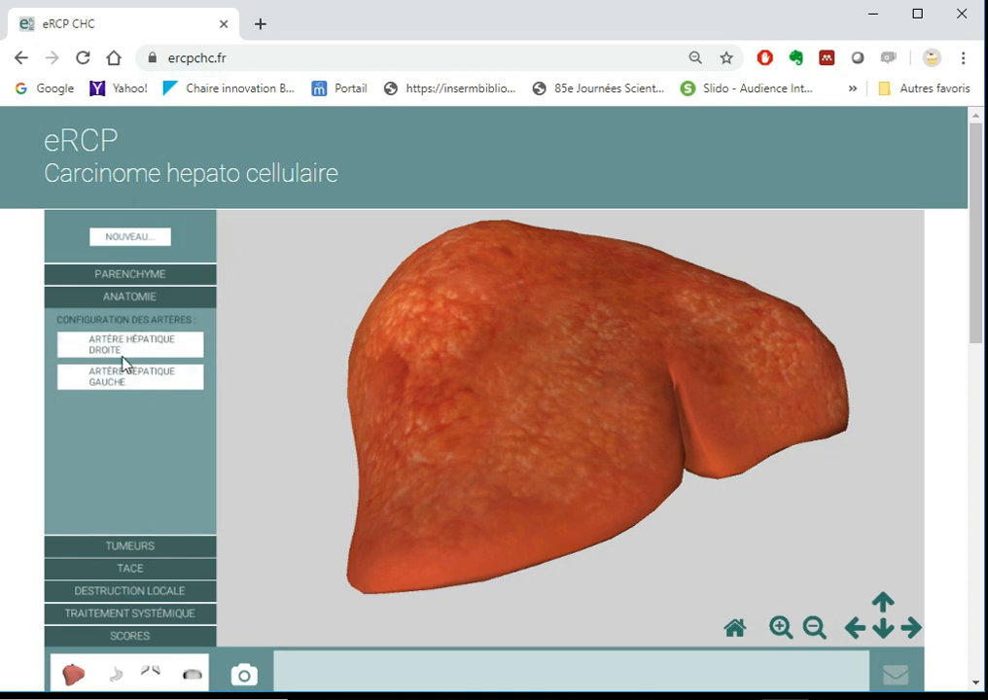
pyautogui.click(73, 674)
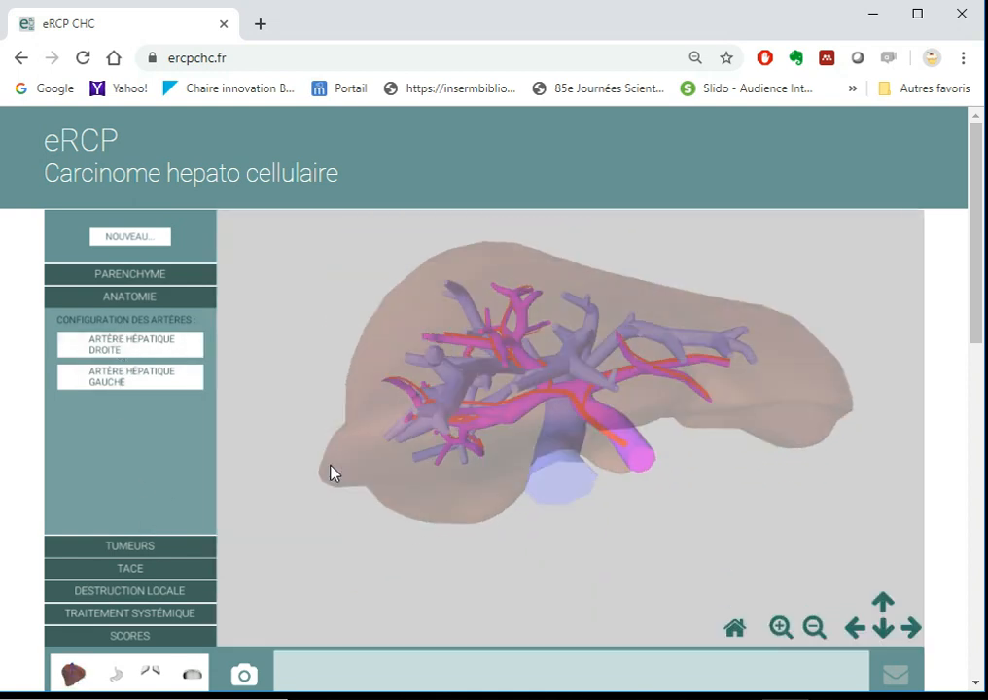
pyautogui.click(129, 350)
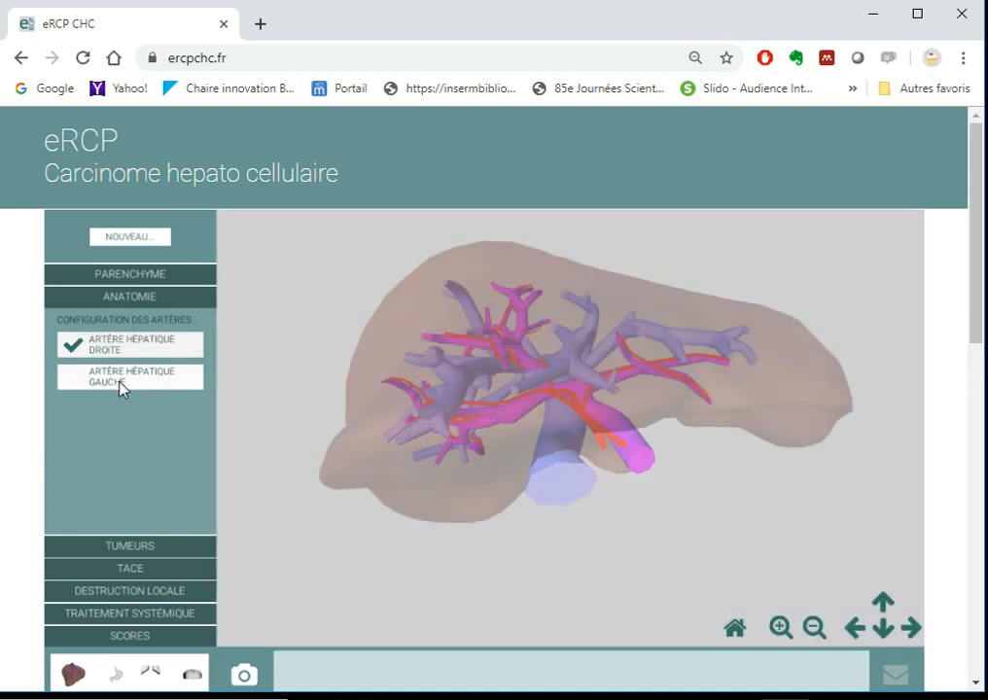
pyautogui.click(121, 378)
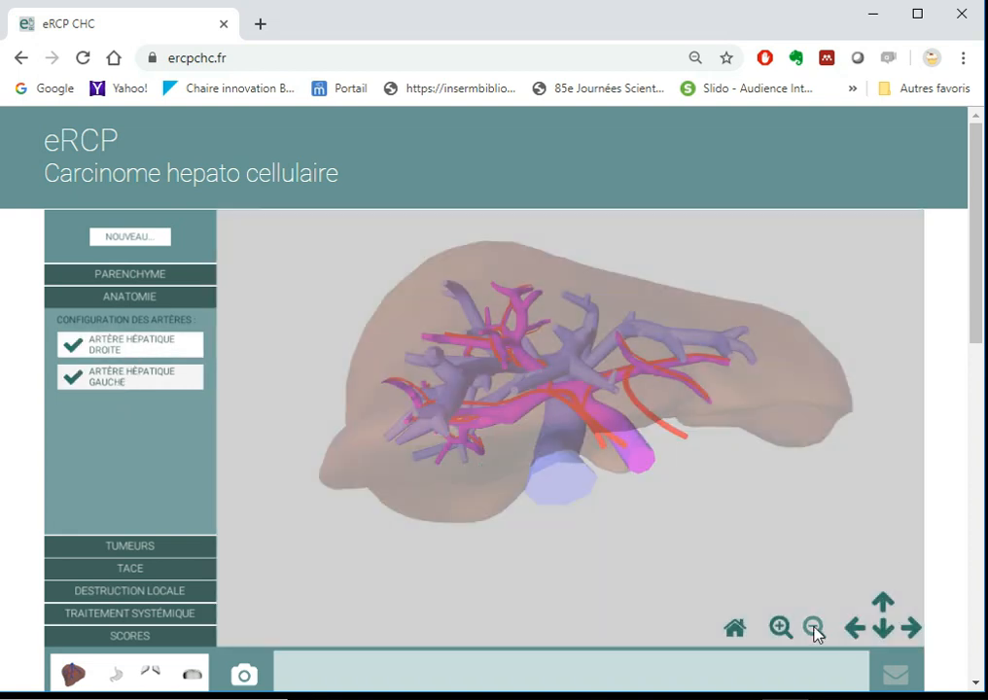
pyautogui.click(779, 629)
pyautogui.click(779, 629)
pyautogui.moveTo(732, 528); pyautogui.dragTo(686, 415)
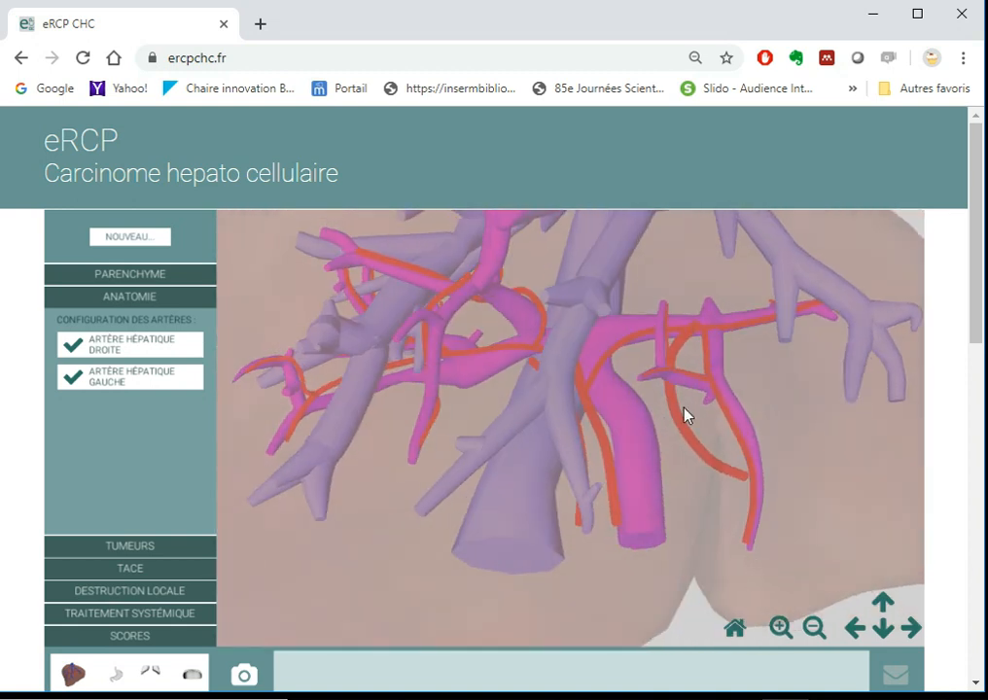
pyautogui.moveTo(693, 461); pyautogui.dragTo(670, 452)
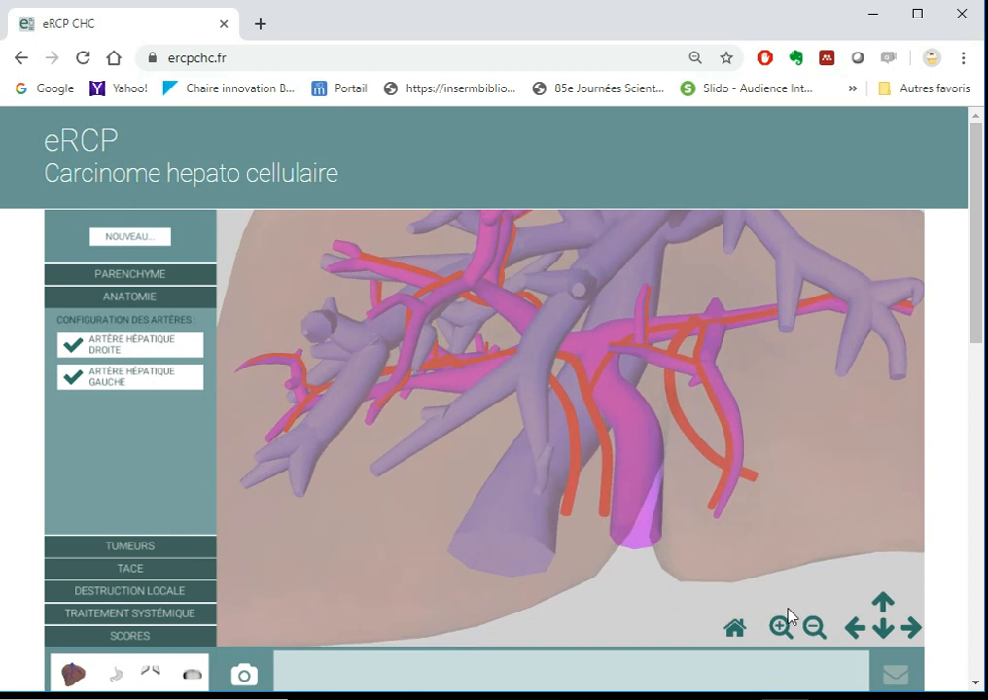
# Disable both the left and right hepatic artery variants in the artery configuration
pyautogui.click(148, 377)
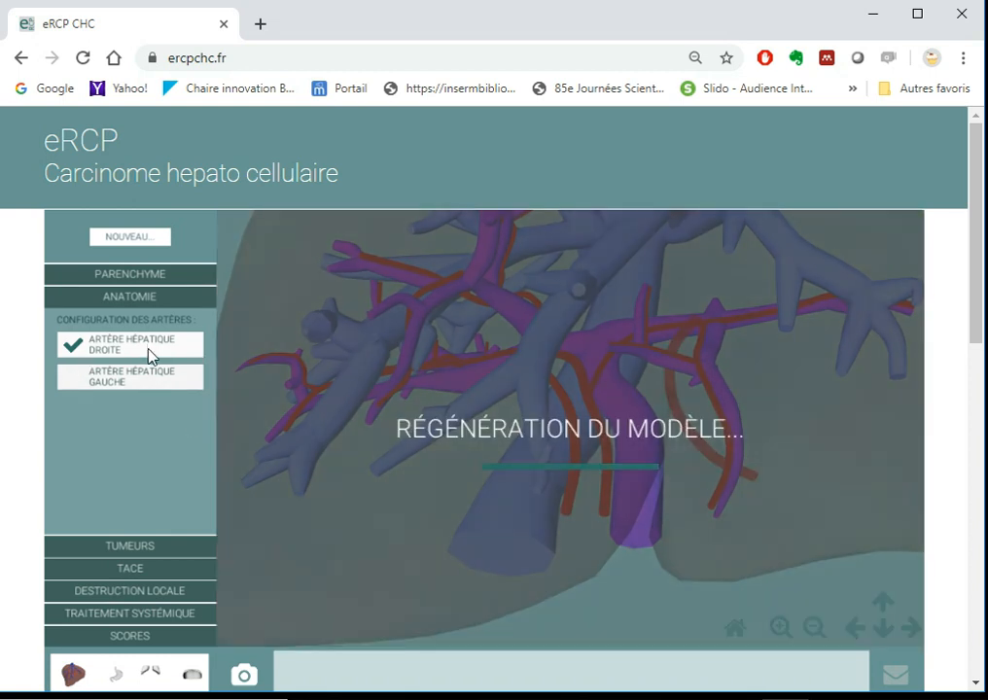
pyautogui.click(148, 346)
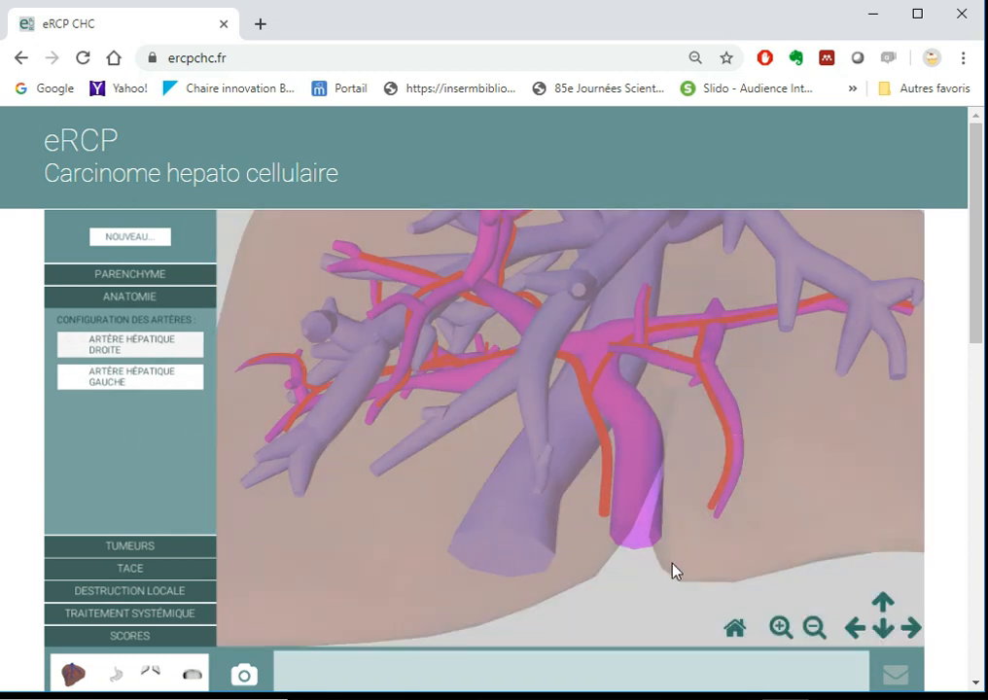
pyautogui.click(815, 628)
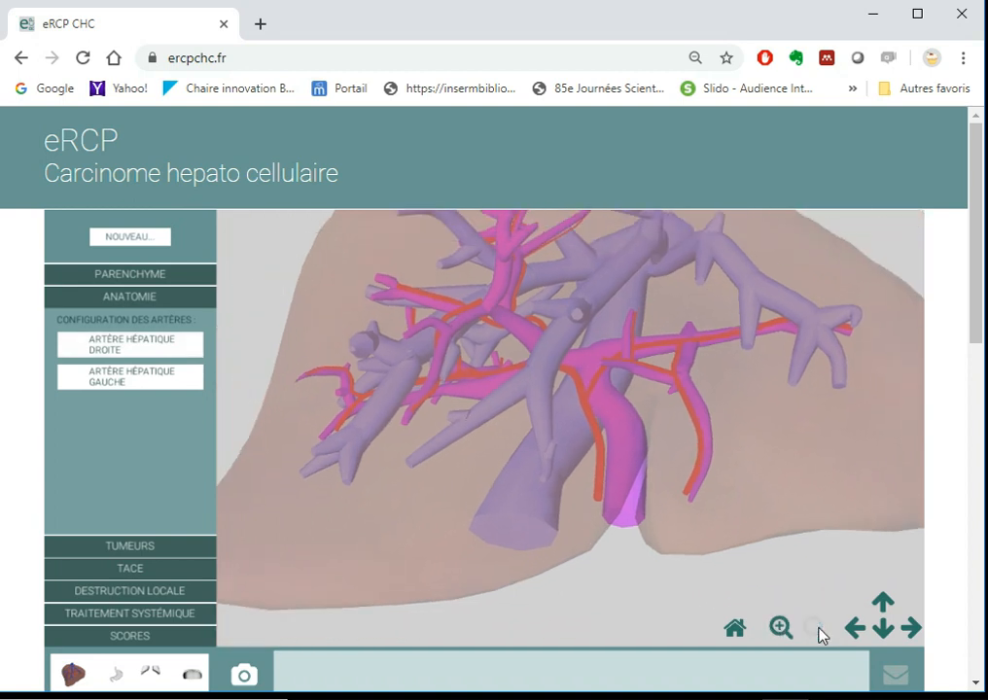
pyautogui.moveTo(671, 571); pyautogui.dragTo(652, 503)
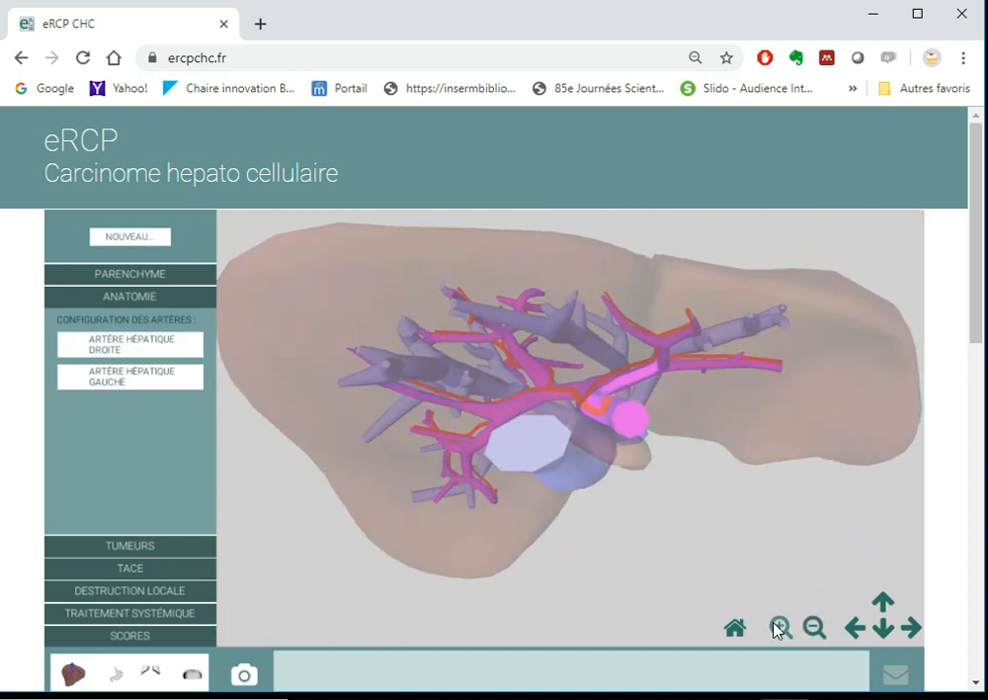
# Add a tumour to the liver model and place it in the upper part of the right lobe
pyautogui.click(780, 627)
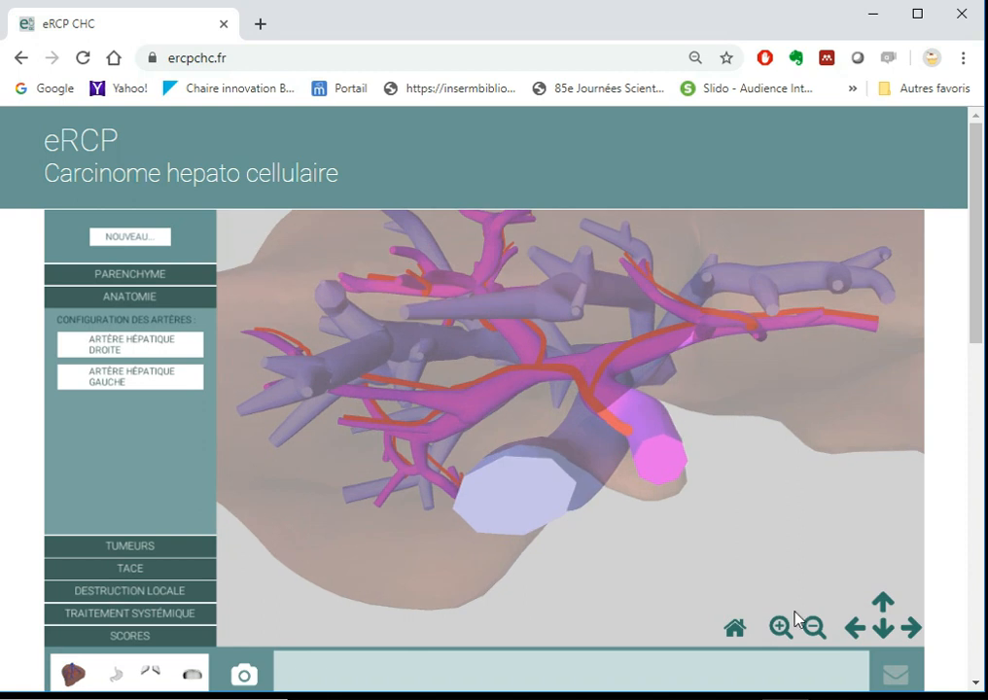
pyautogui.click(813, 628)
pyautogui.click(175, 549)
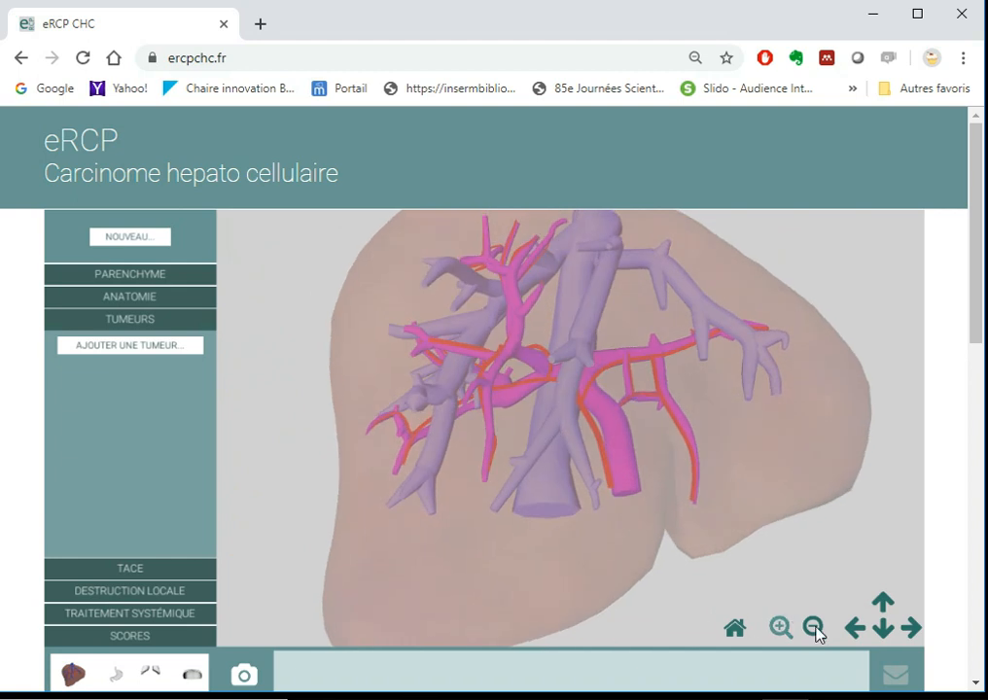
pyautogui.click(814, 628)
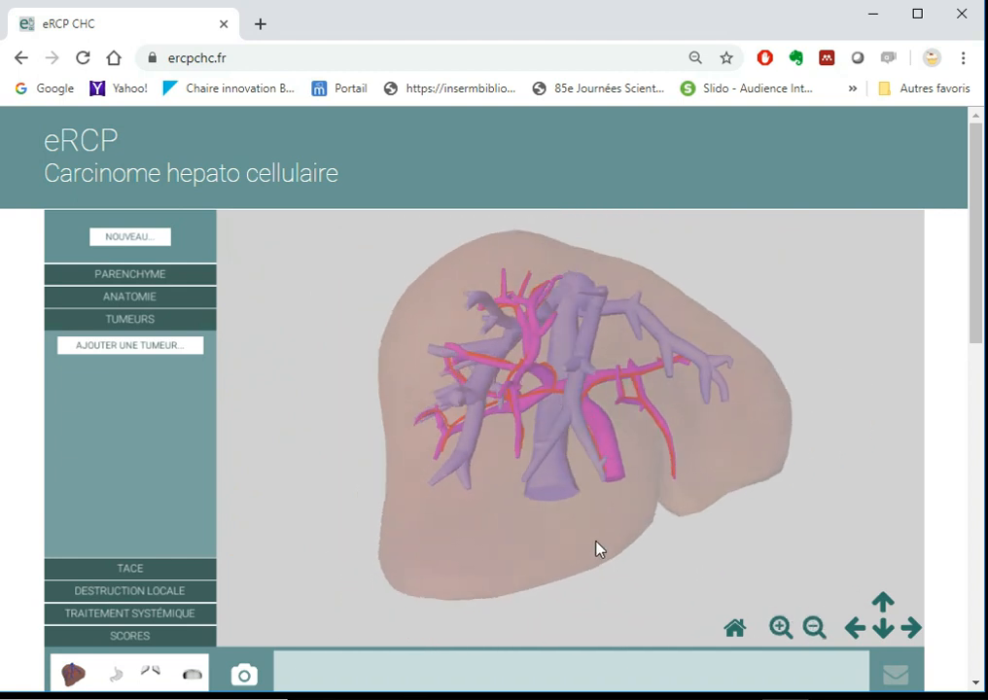
pyautogui.click(153, 351)
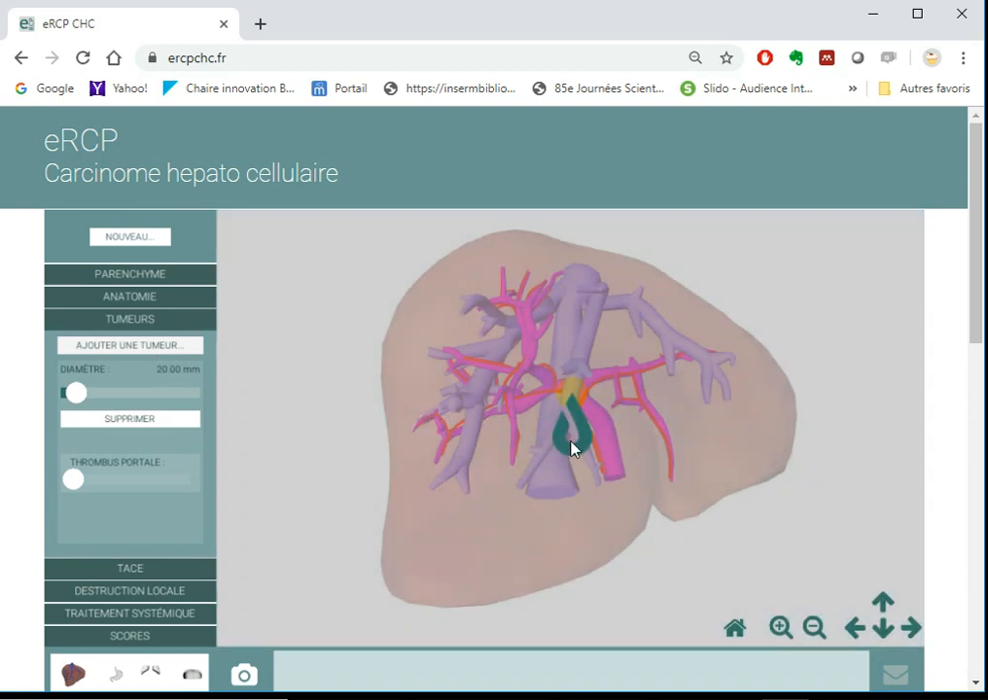
pyautogui.moveTo(557, 452)
pyautogui.mouseDown()
pyautogui.moveTo(450, 348)
pyautogui.moveTo(592, 309)
pyautogui.moveTo(604, 387)
pyautogui.moveTo(446, 440)
pyautogui.moveTo(555, 410)
pyautogui.moveTo(462, 382)
pyautogui.mouseUp()
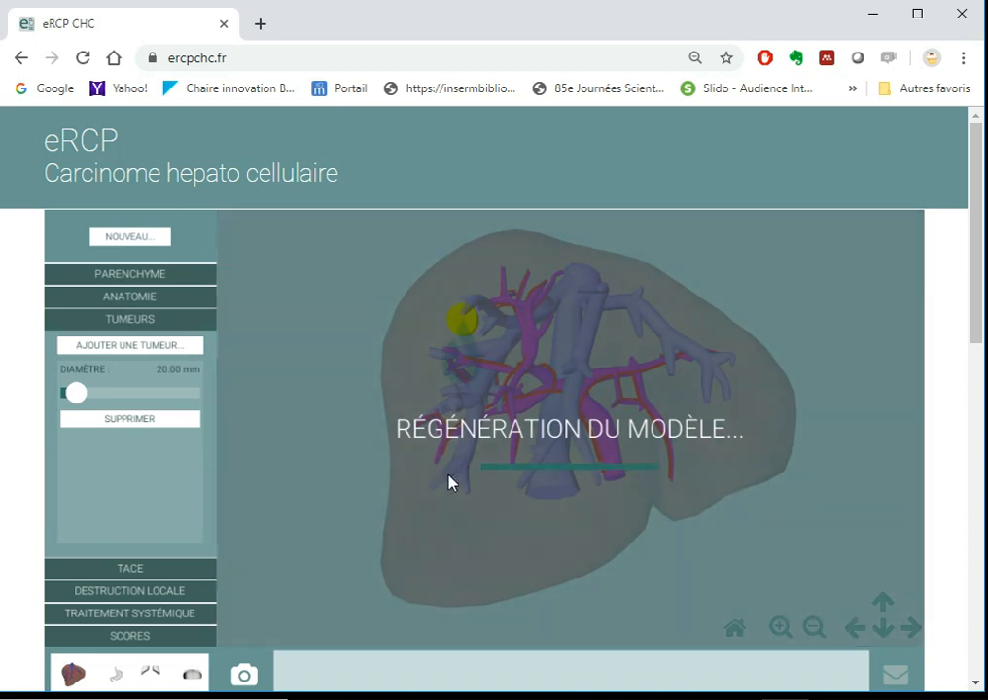
# Enlarge the tumour's diameter to about 78.86 mm and adjust its position within the right lobe
pyautogui.moveTo(481, 483)
pyautogui.mouseDown()
pyautogui.moveTo(565, 478)
pyautogui.moveTo(527, 416)
pyautogui.moveTo(556, 381)
pyautogui.mouseUp()
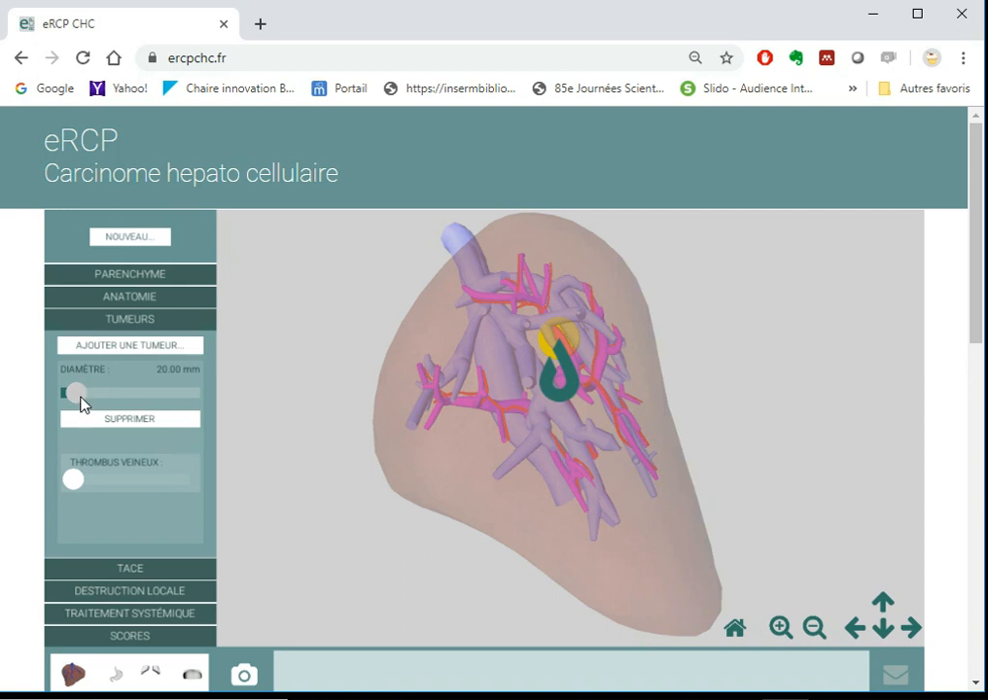
pyautogui.moveTo(80, 398); pyautogui.dragTo(119, 401)
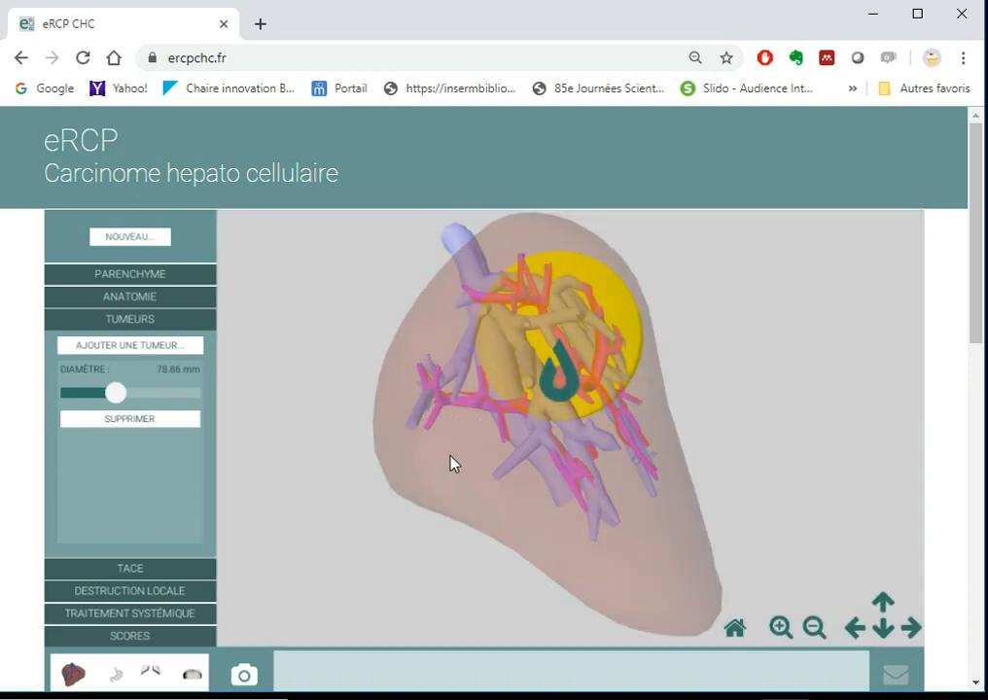
pyautogui.moveTo(452, 461)
pyautogui.mouseDown()
pyautogui.moveTo(378, 446)
pyautogui.moveTo(351, 452)
pyautogui.mouseUp()
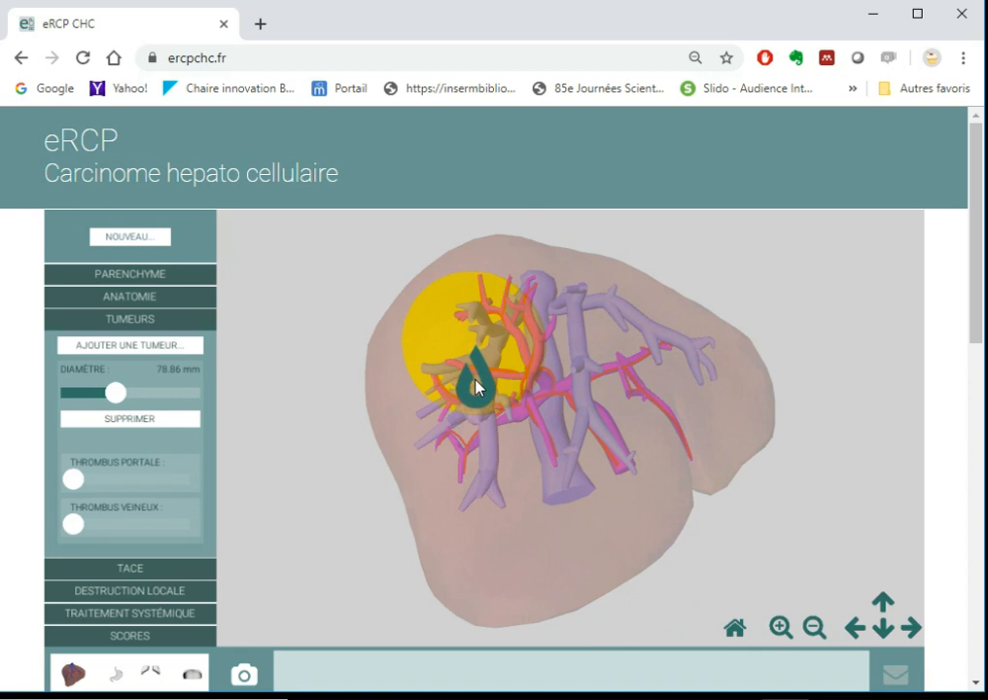
pyautogui.moveTo(469, 384)
pyautogui.mouseDown()
pyautogui.moveTo(434, 401)
pyautogui.moveTo(456, 388)
pyautogui.moveTo(461, 398)
pyautogui.mouseUp()
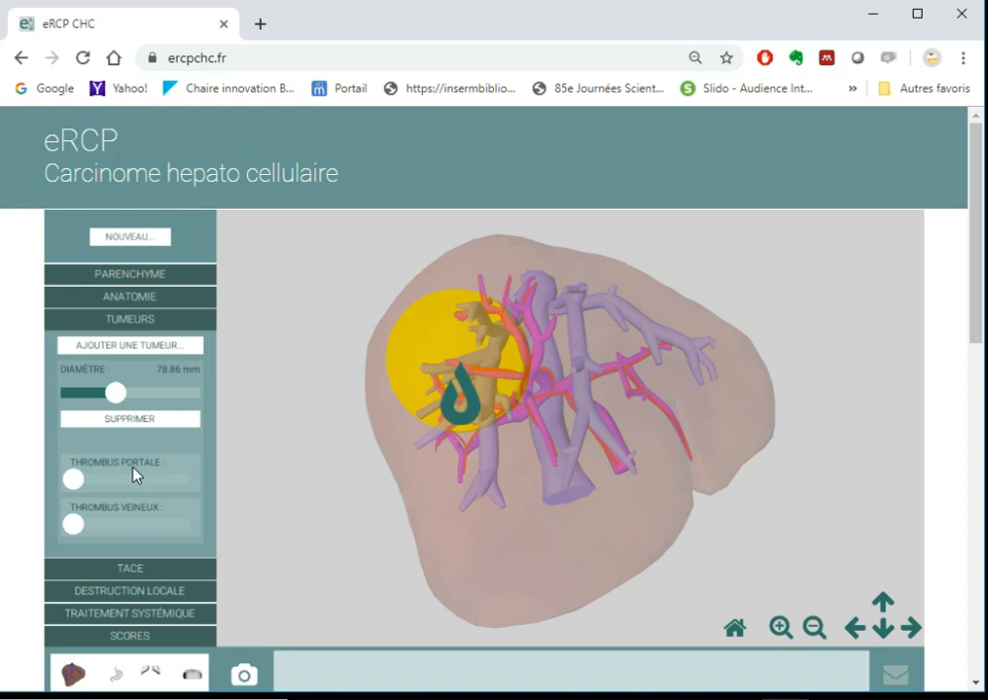
pyautogui.moveTo(511, 474)
pyautogui.mouseDown()
pyautogui.moveTo(491, 446)
pyautogui.moveTo(486, 484)
pyautogui.mouseUp()
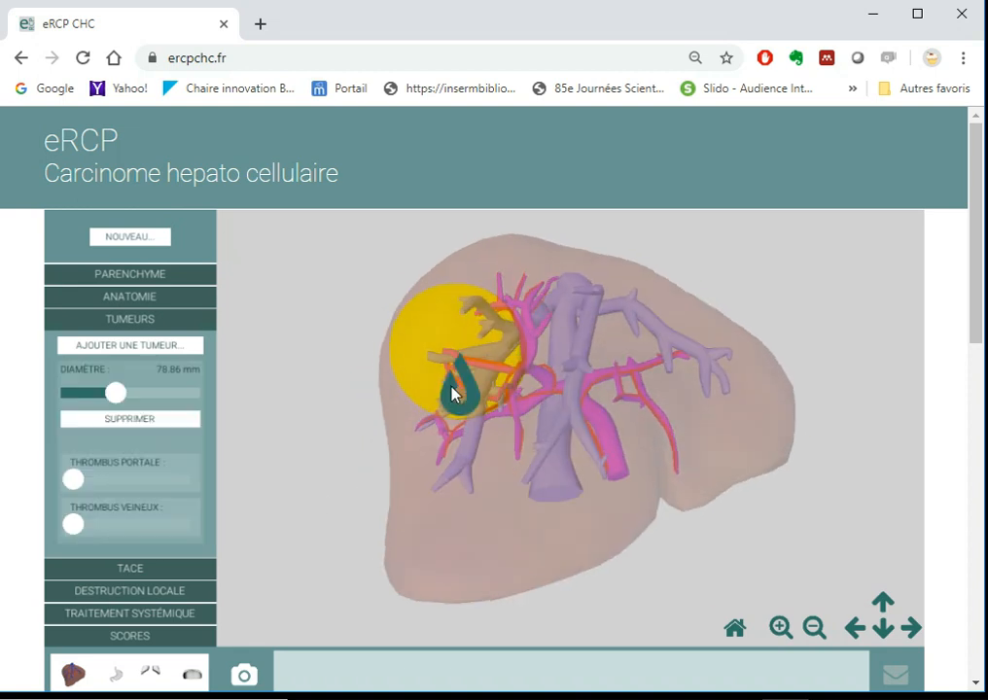
pyautogui.moveTo(448, 399); pyautogui.dragTo(461, 395)
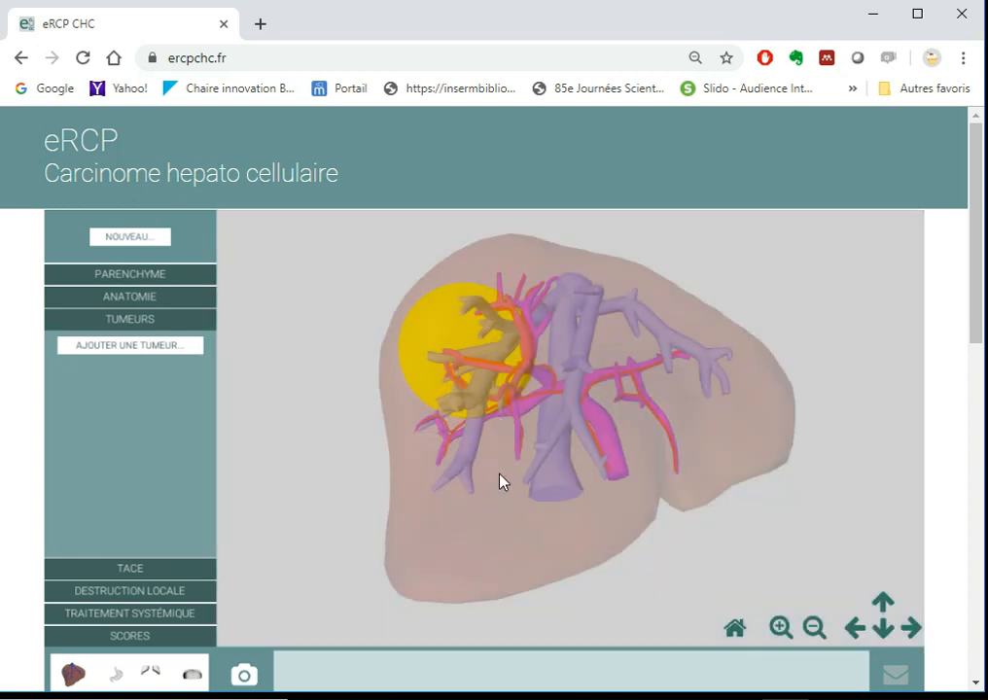
# Try several extents of the tumour's portal thrombus, up to near its maximum, and return it to zero
pyautogui.moveTo(503, 480); pyautogui.dragTo(407, 520)
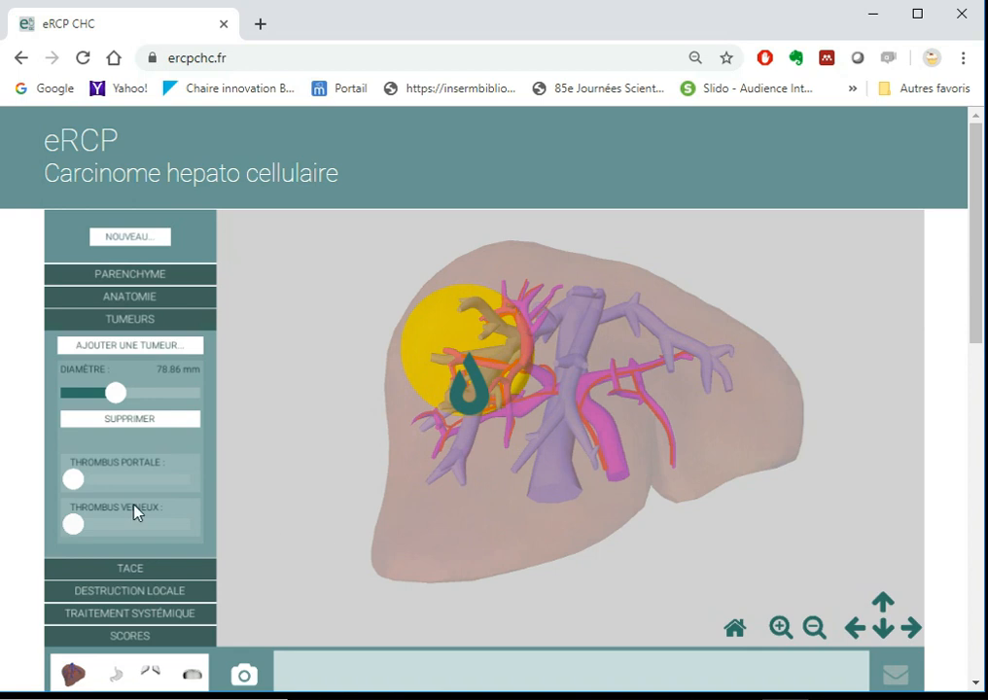
pyautogui.moveTo(76, 471); pyautogui.dragTo(98, 479)
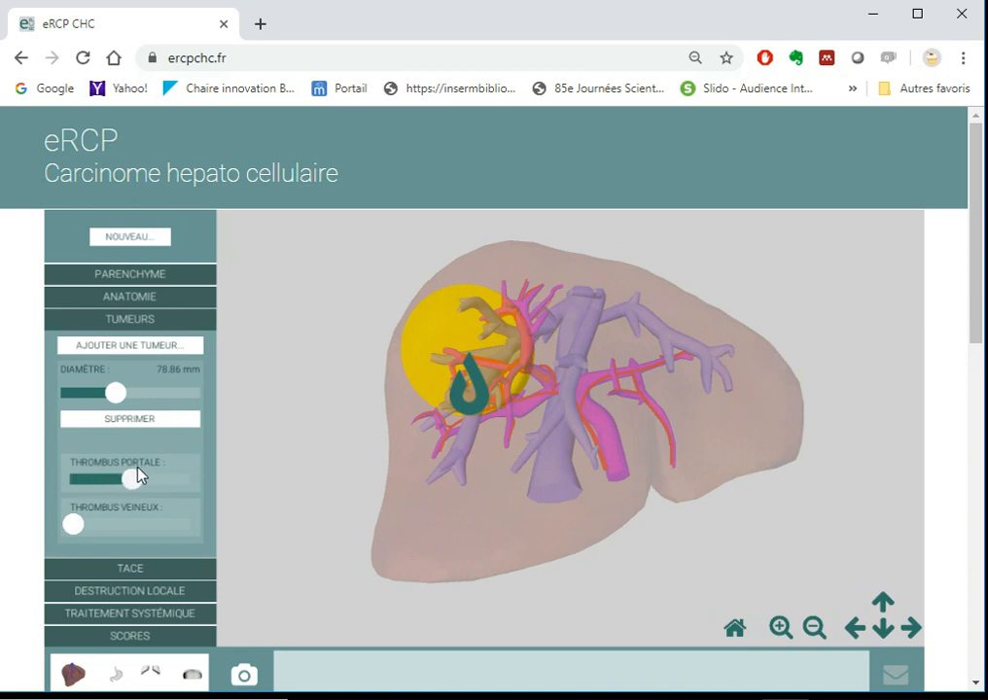
pyautogui.moveTo(177, 471); pyautogui.dragTo(178, 472)
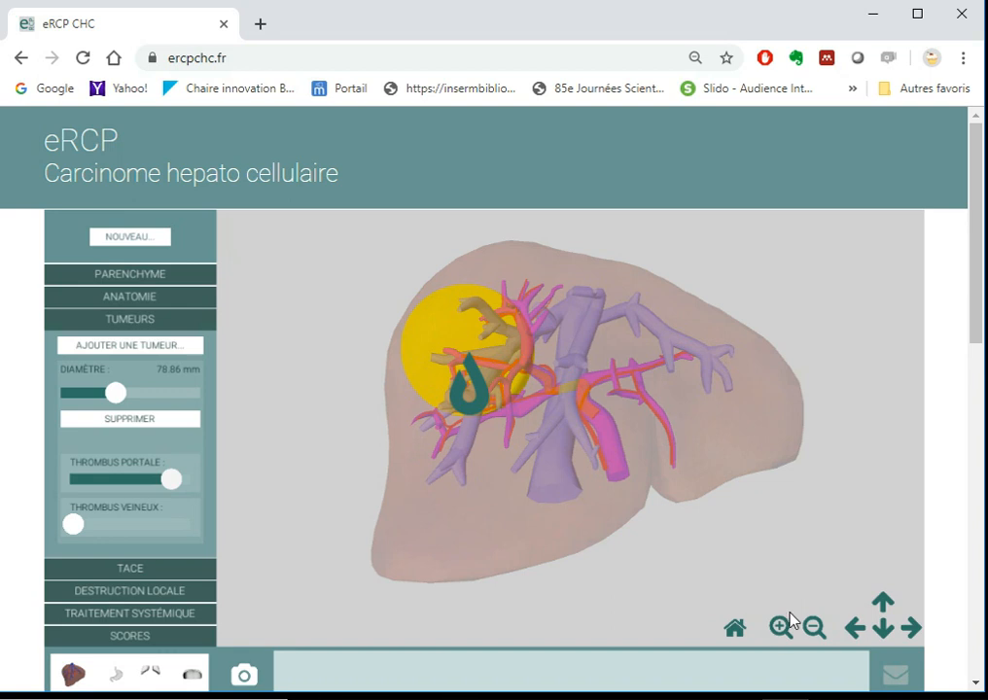
pyautogui.click(781, 628)
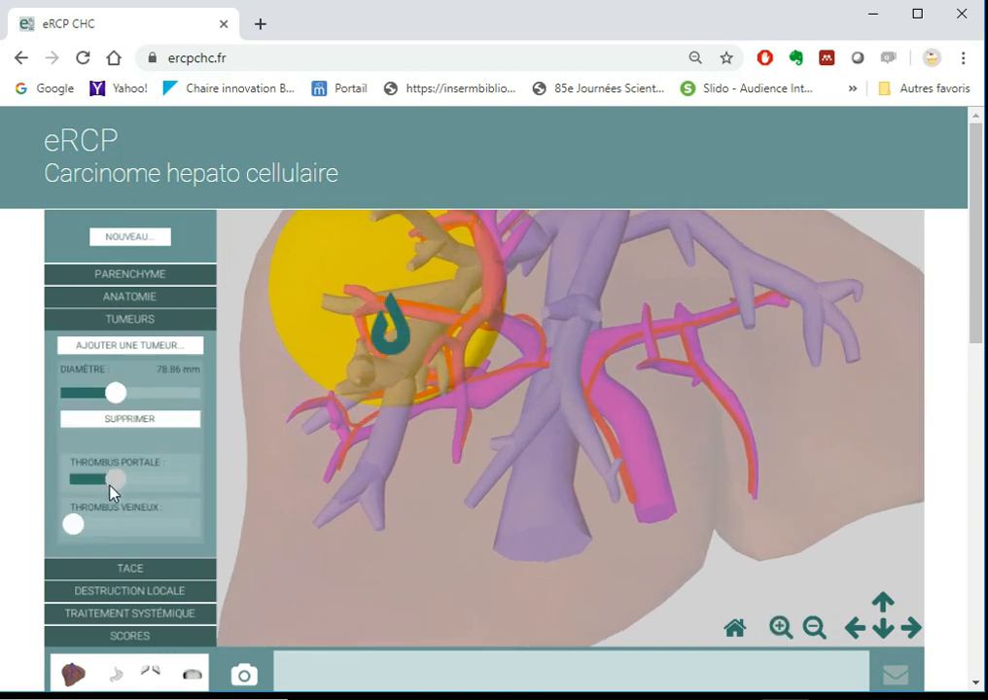
pyautogui.moveTo(107, 489); pyautogui.dragTo(119, 491)
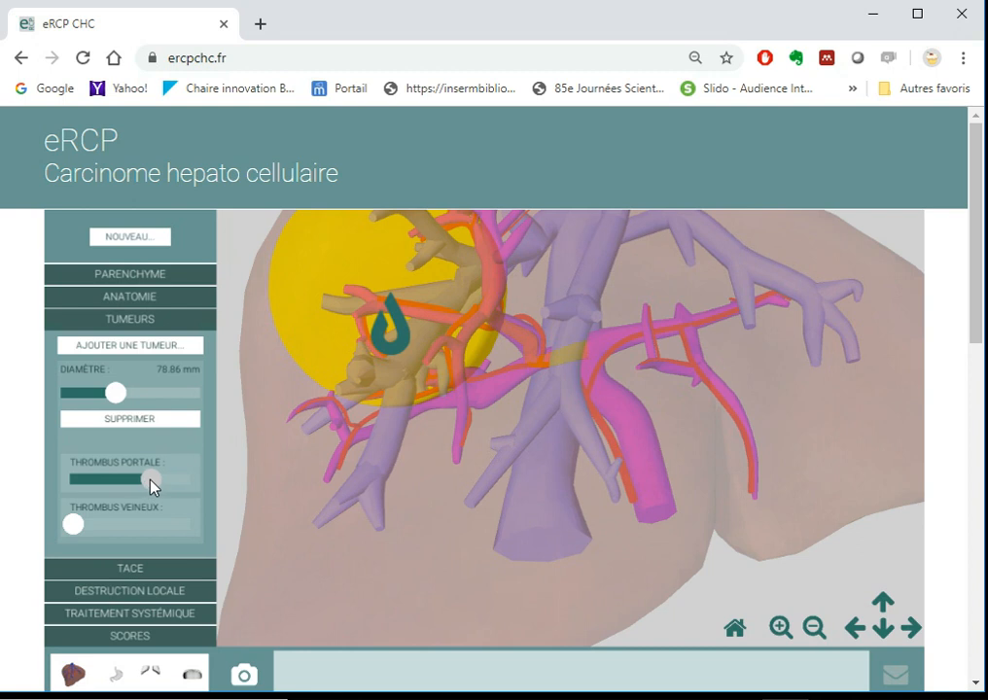
pyautogui.moveTo(180, 479); pyautogui.dragTo(179, 478)
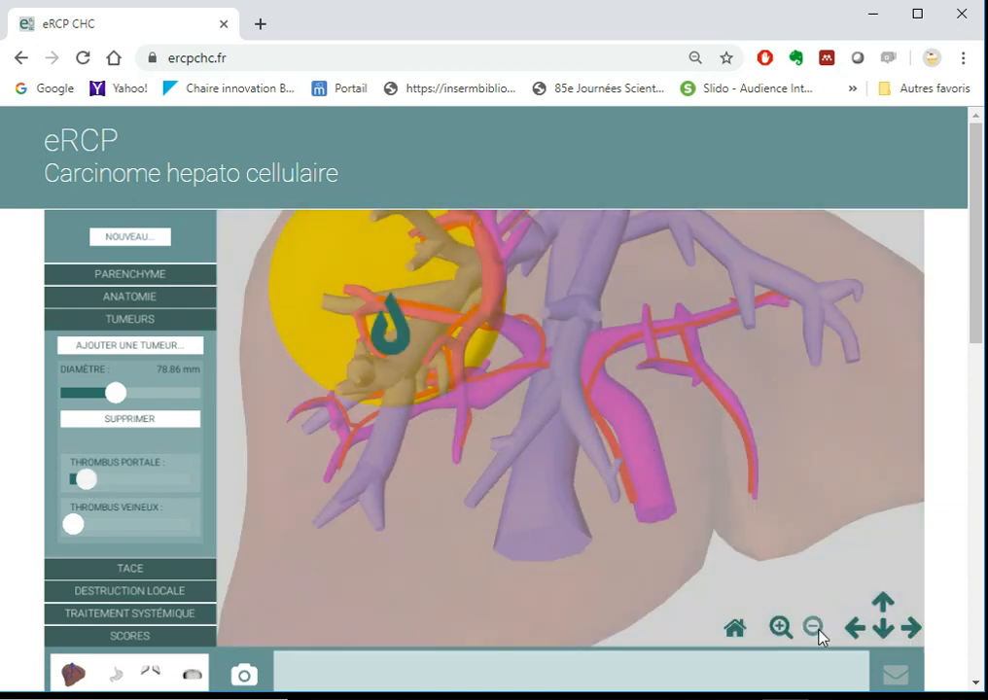
pyautogui.click(817, 630)
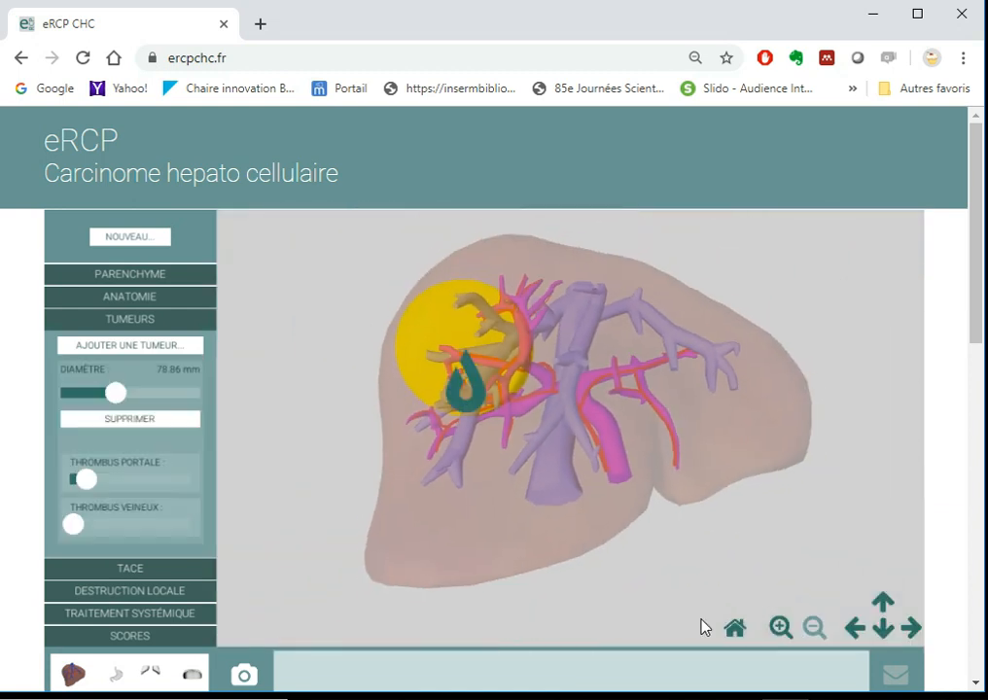
pyautogui.moveTo(92, 486); pyautogui.dragTo(68, 483)
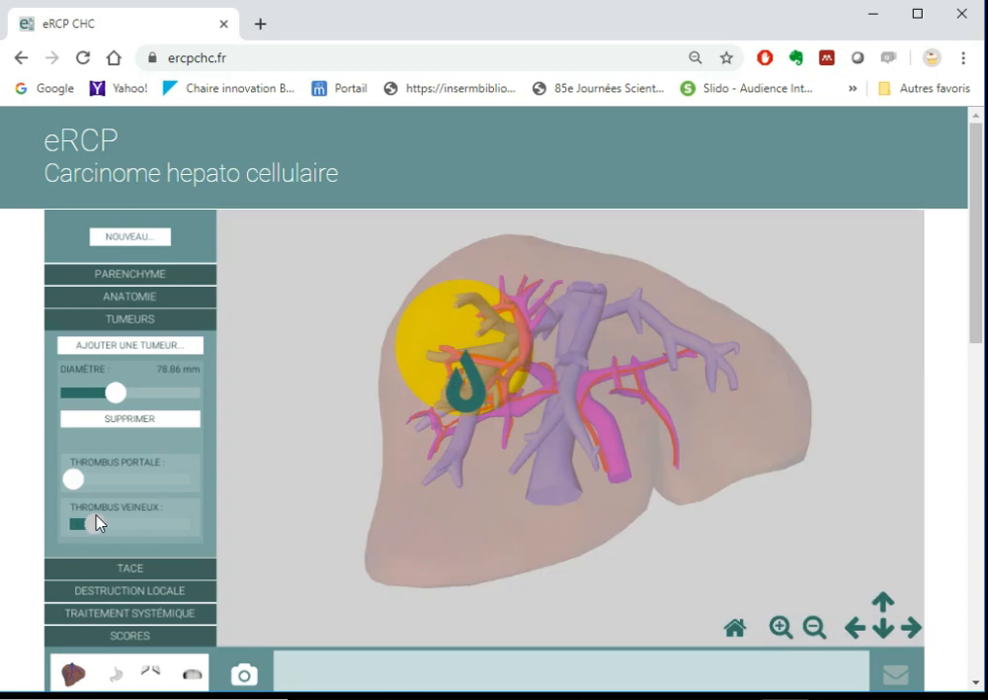
# Extend the tumour's venous thrombus to about four fifths of its range and capture a snapshot of the model
pyautogui.moveTo(98, 524); pyautogui.dragTo(170, 474)
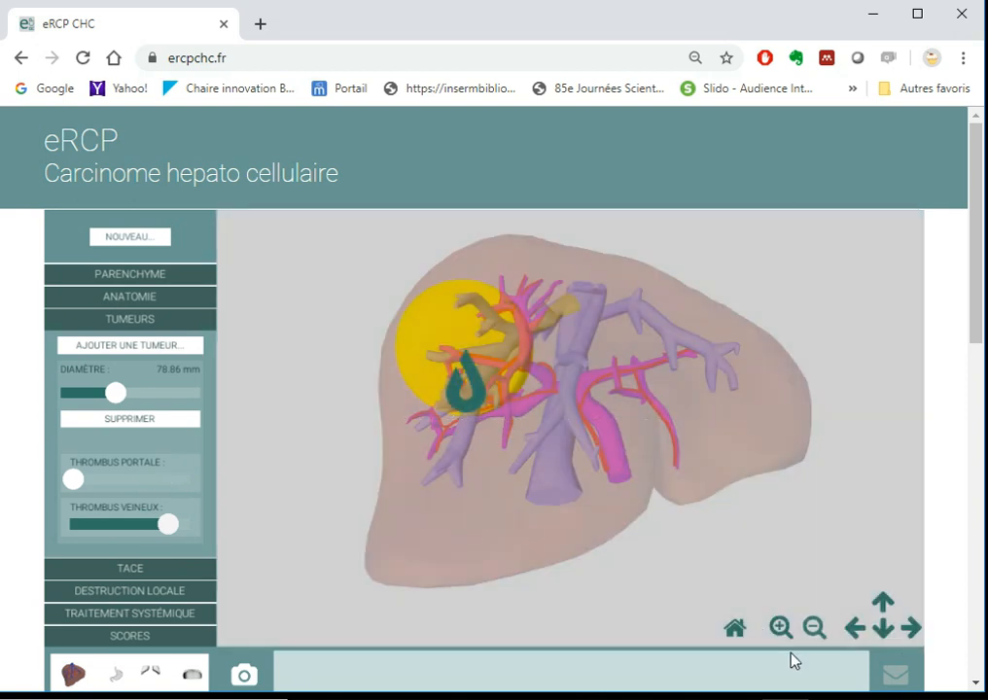
pyautogui.click(782, 626)
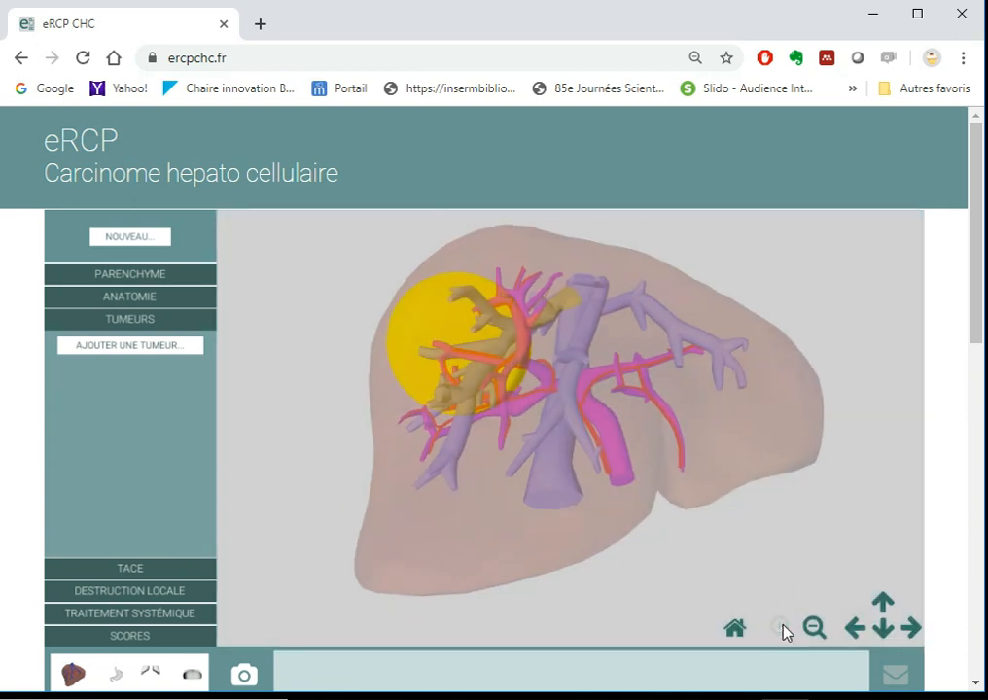
pyautogui.moveTo(709, 503); pyautogui.dragTo(713, 506)
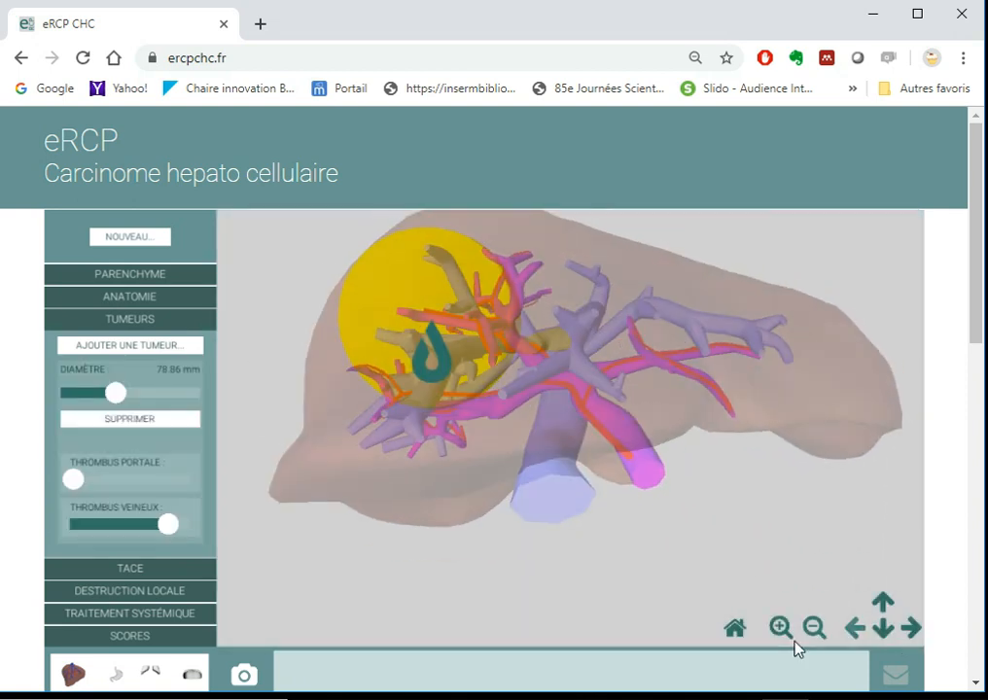
pyautogui.click(871, 598)
pyautogui.moveTo(669, 524); pyautogui.dragTo(662, 559)
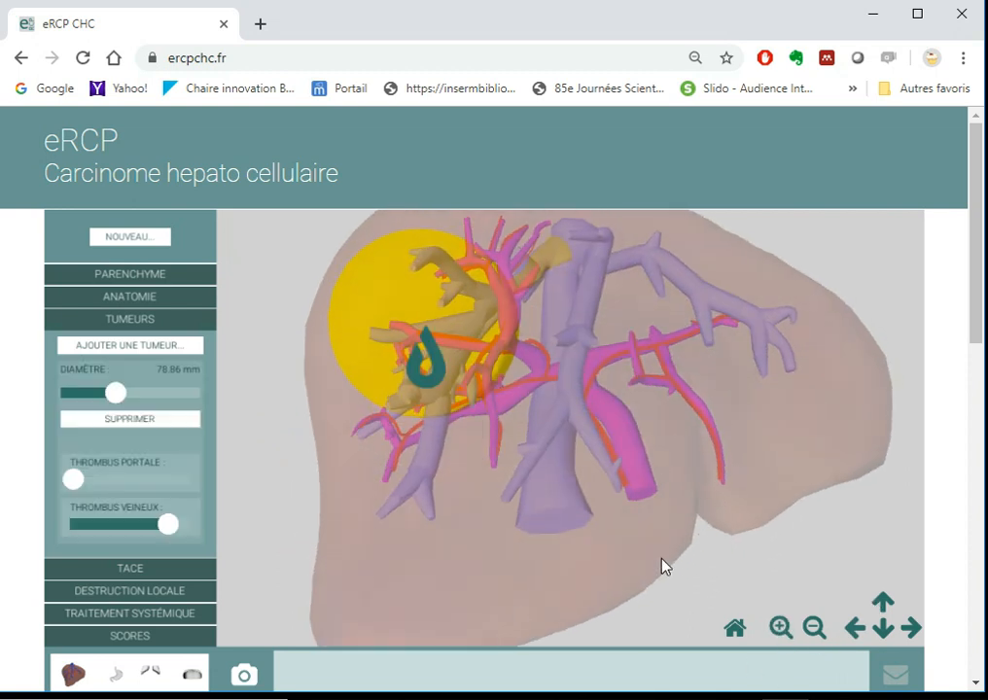
pyautogui.click(816, 628)
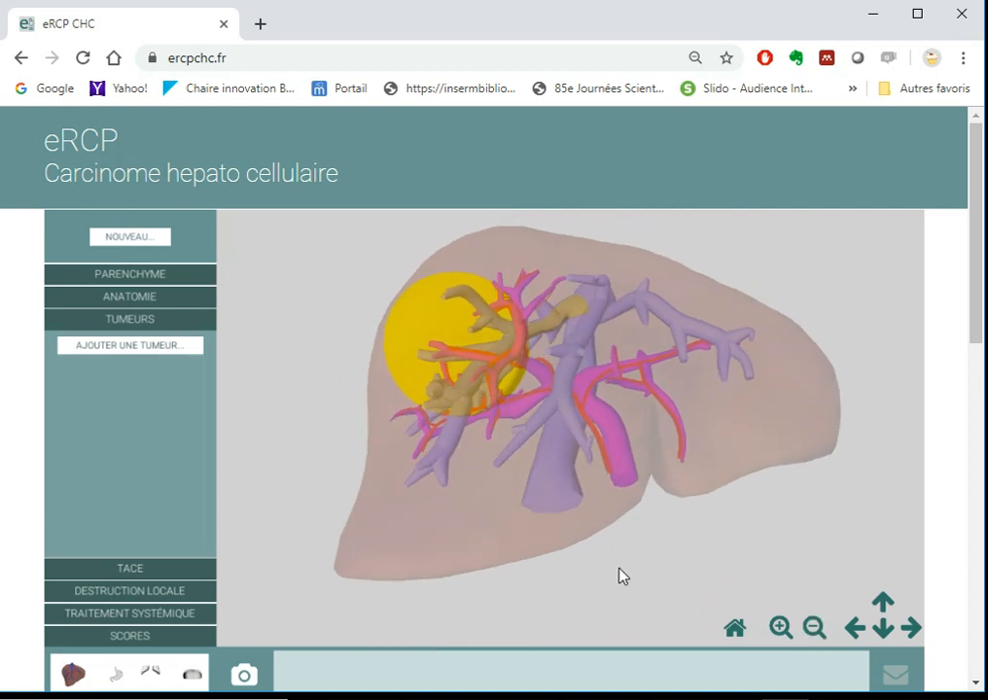
pyautogui.click(249, 675)
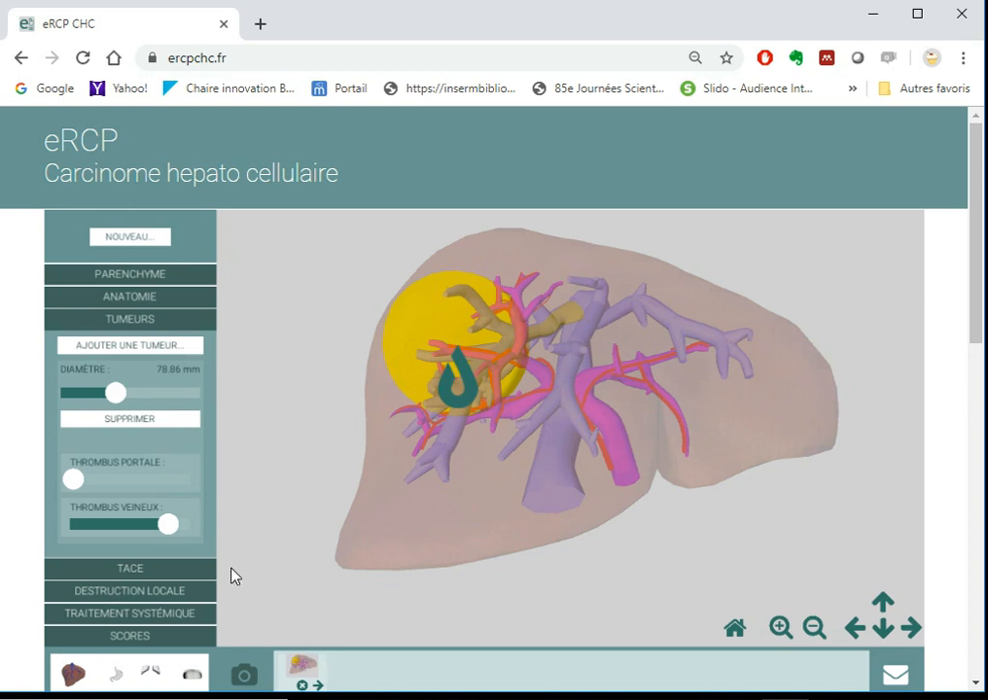
# Raise the portal thrombus to about four fifths of its range and capture a second snapshot
pyautogui.moveTo(74, 479); pyautogui.dragTo(104, 471)
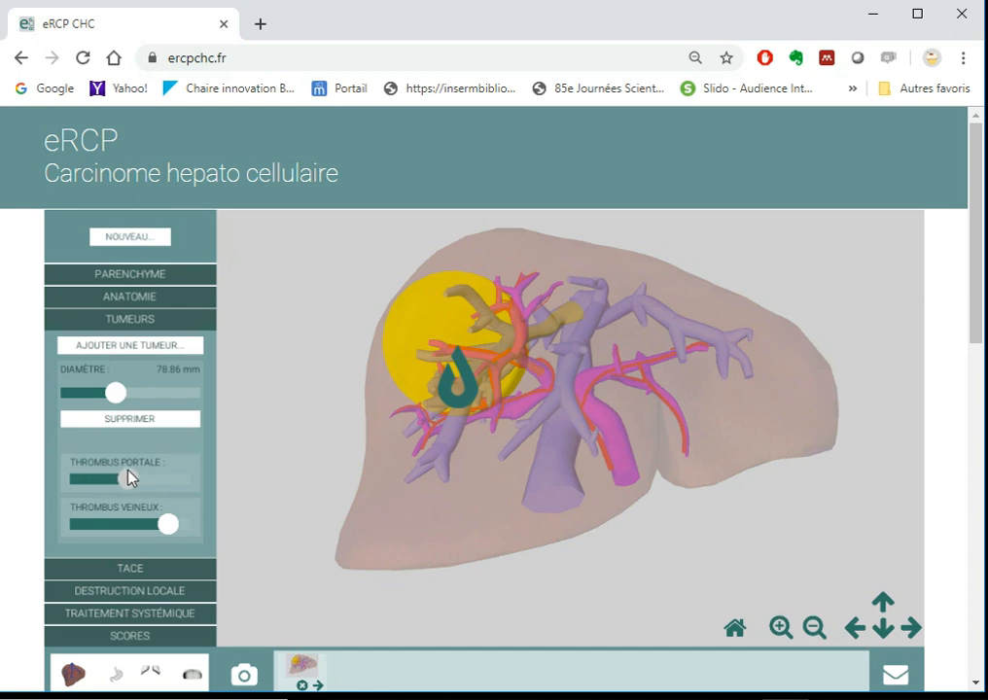
pyautogui.moveTo(168, 485); pyautogui.dragTo(167, 480)
pyautogui.click(244, 678)
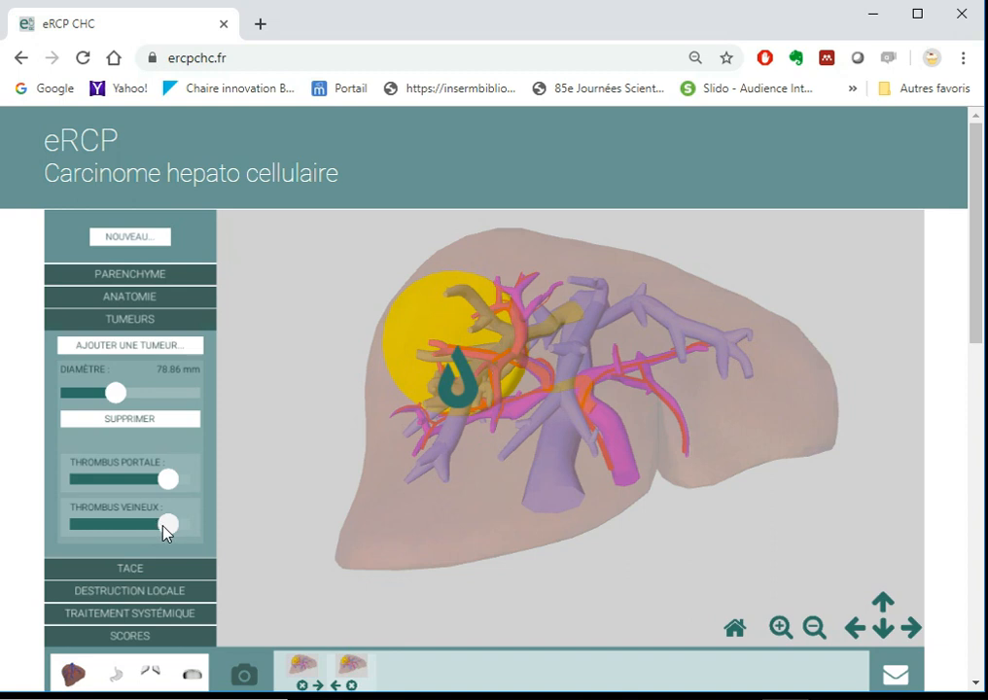
# Reset the tumour's venous and portal thrombi to zero
pyautogui.moveTo(167, 526); pyautogui.dragTo(57, 502)
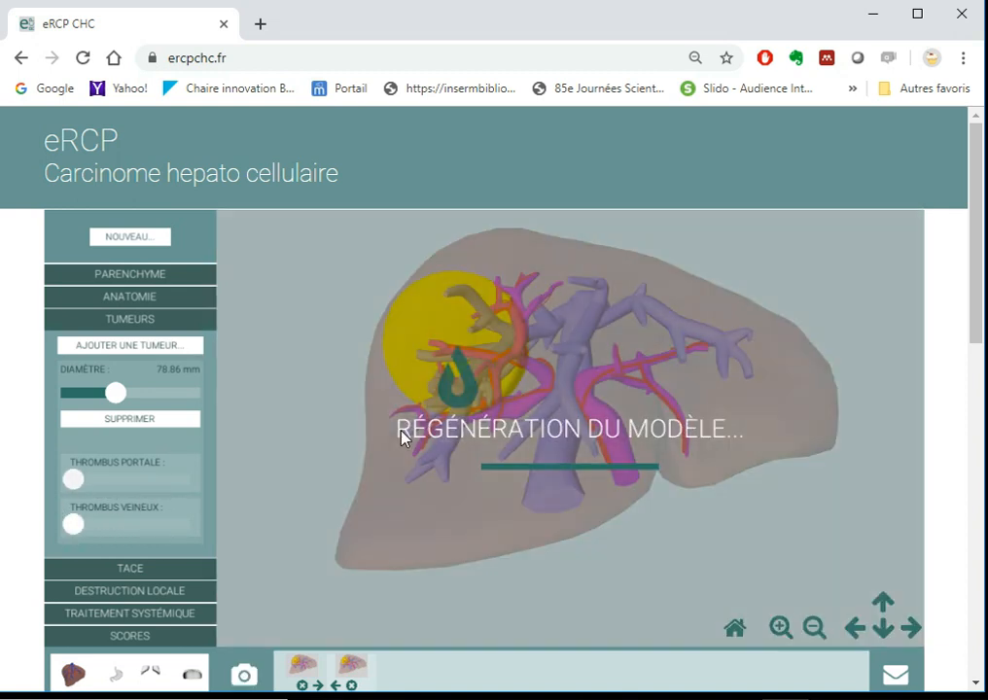
# Move the tumour slightly higher in the right lobe and reduce its diameter to about 59.24 mm
pyautogui.moveTo(457, 390)
pyautogui.mouseDown()
pyautogui.moveTo(479, 370)
pyautogui.moveTo(463, 380)
pyautogui.mouseUp()
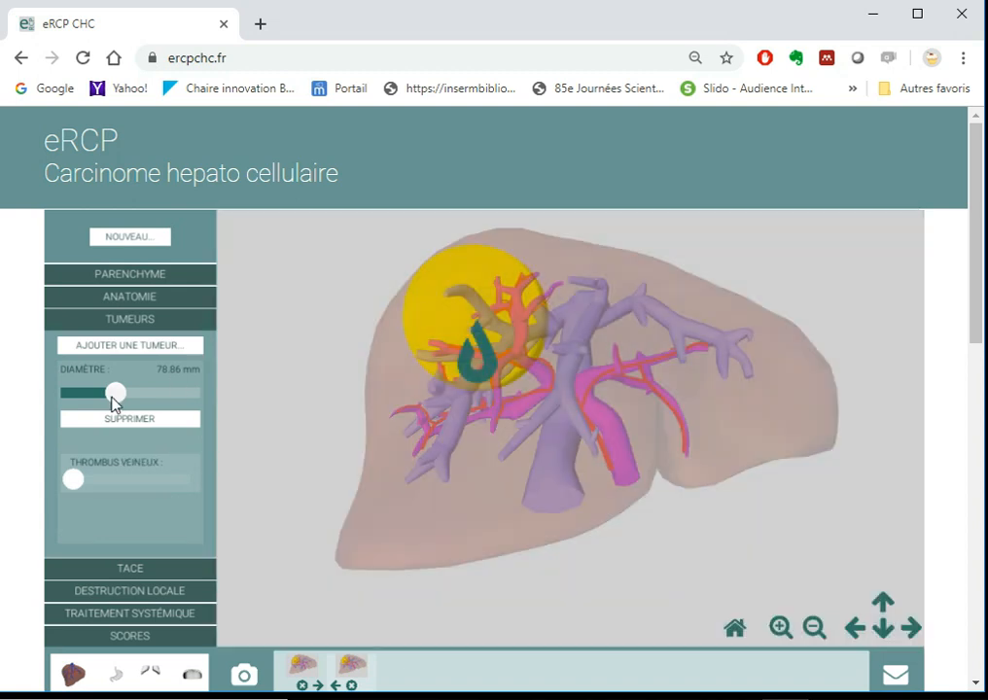
pyautogui.moveTo(114, 398); pyautogui.dragTo(98, 398)
pyautogui.moveTo(388, 454); pyautogui.dragTo(458, 380)
pyautogui.click(485, 370)
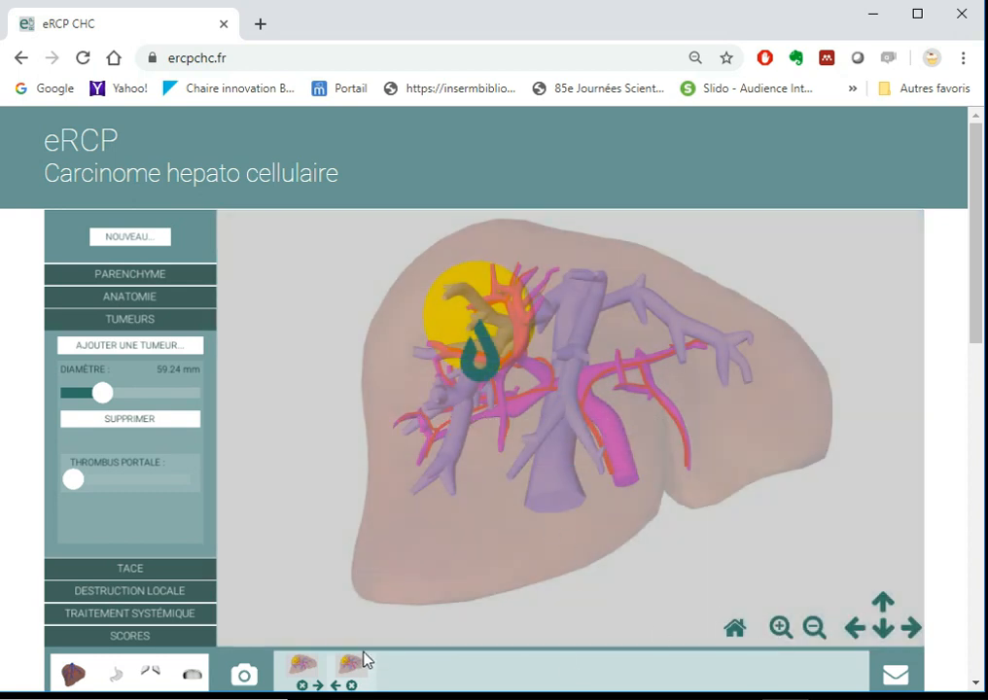
# Capture a snapshot of the smaller tumour and delete the first two snapshots
pyautogui.click(244, 675)
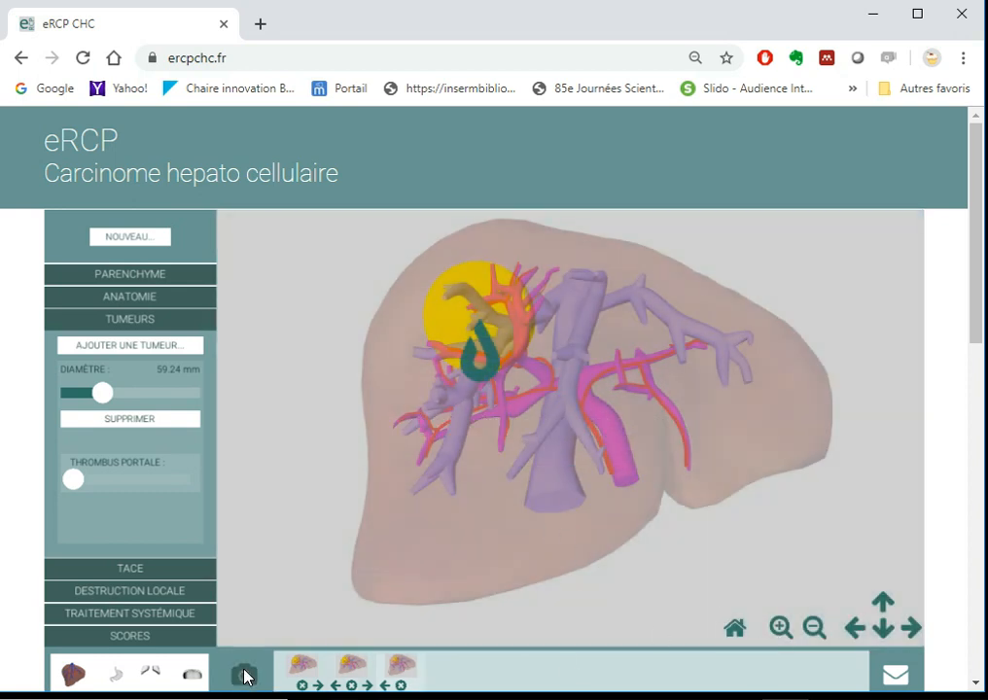
pyautogui.click(302, 686)
pyautogui.click(303, 686)
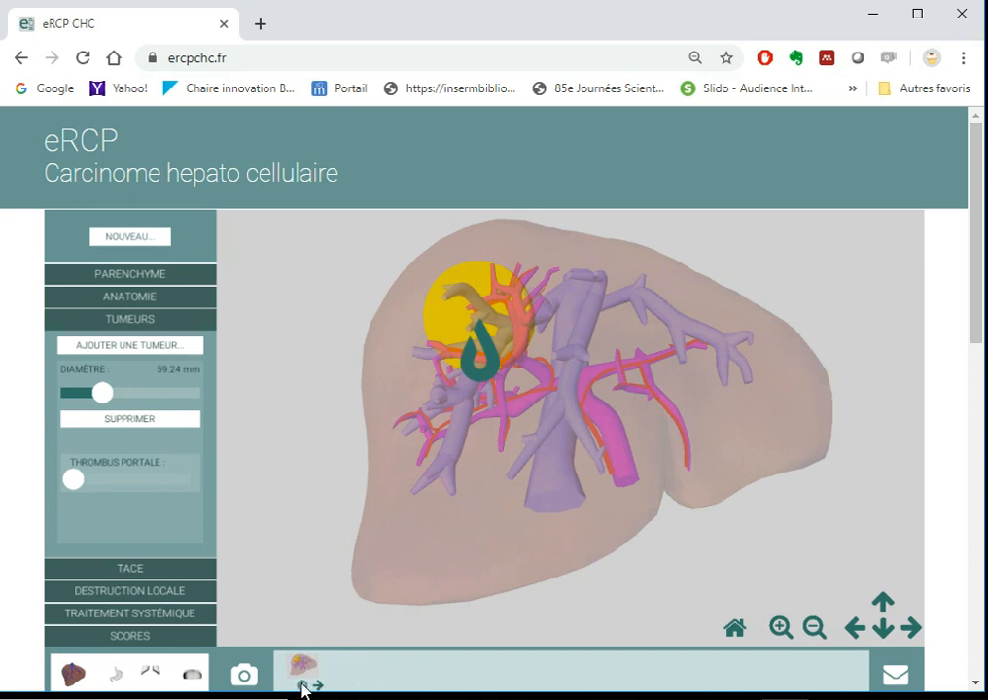
# Capture another snapshot of the tumour from a lower viewing angle and make the liver opaque
pyautogui.click(784, 630)
pyautogui.moveTo(677, 556)
pyautogui.mouseDown()
pyautogui.moveTo(665, 508)
pyautogui.moveTo(674, 541)
pyautogui.mouseUp()
pyautogui.moveTo(608, 583)
pyautogui.mouseDown()
pyautogui.moveTo(627, 575)
pyautogui.moveTo(600, 582)
pyautogui.moveTo(608, 585)
pyautogui.mouseUp()
pyautogui.click(816, 627)
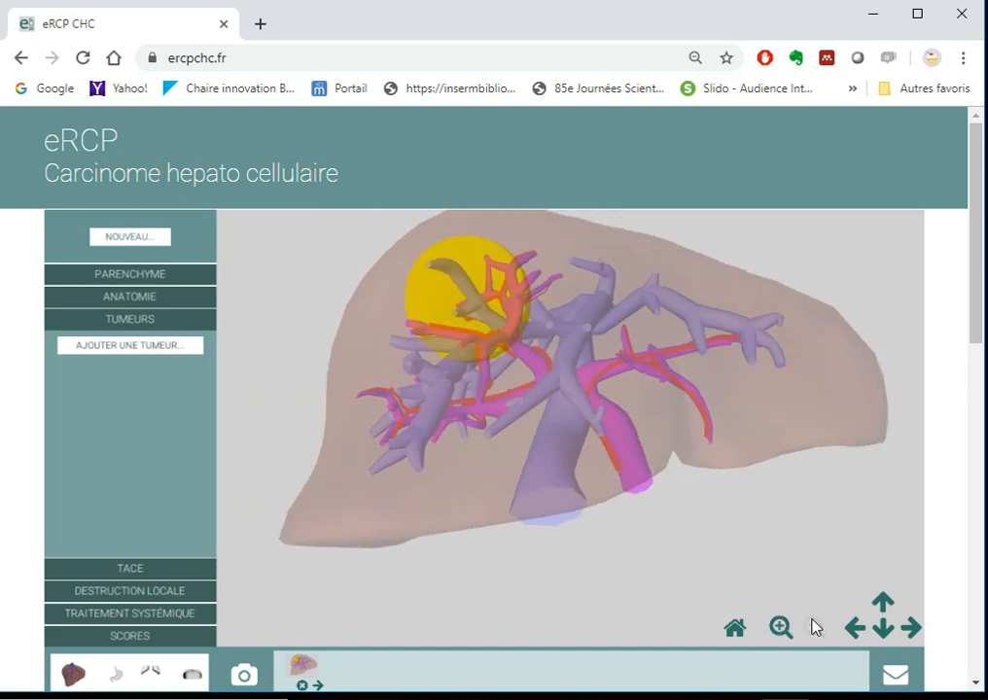
pyautogui.click(249, 681)
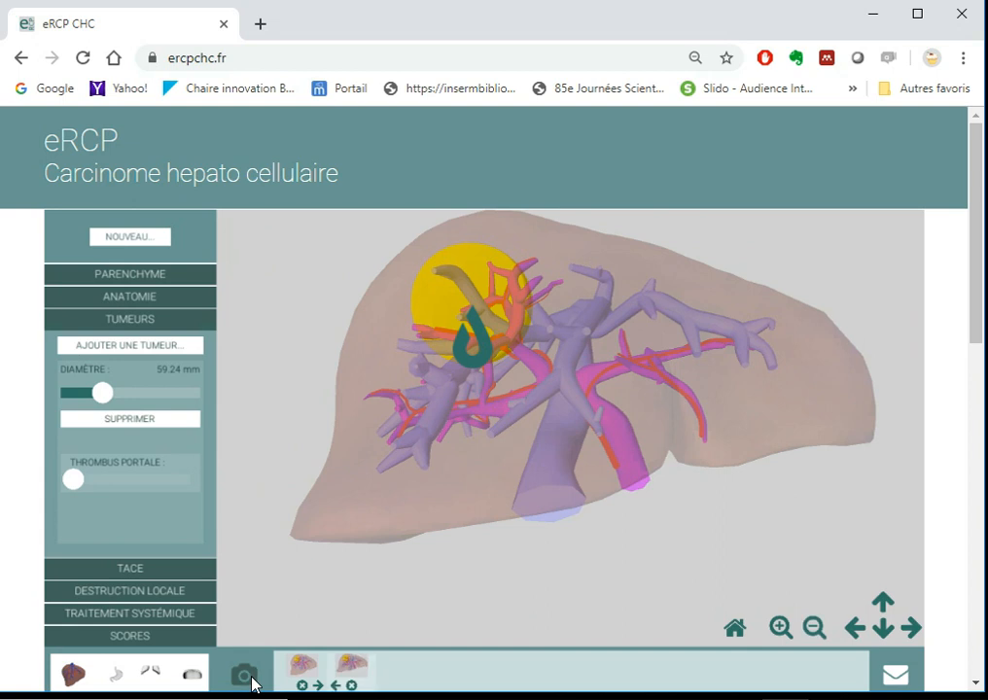
pyautogui.click(74, 675)
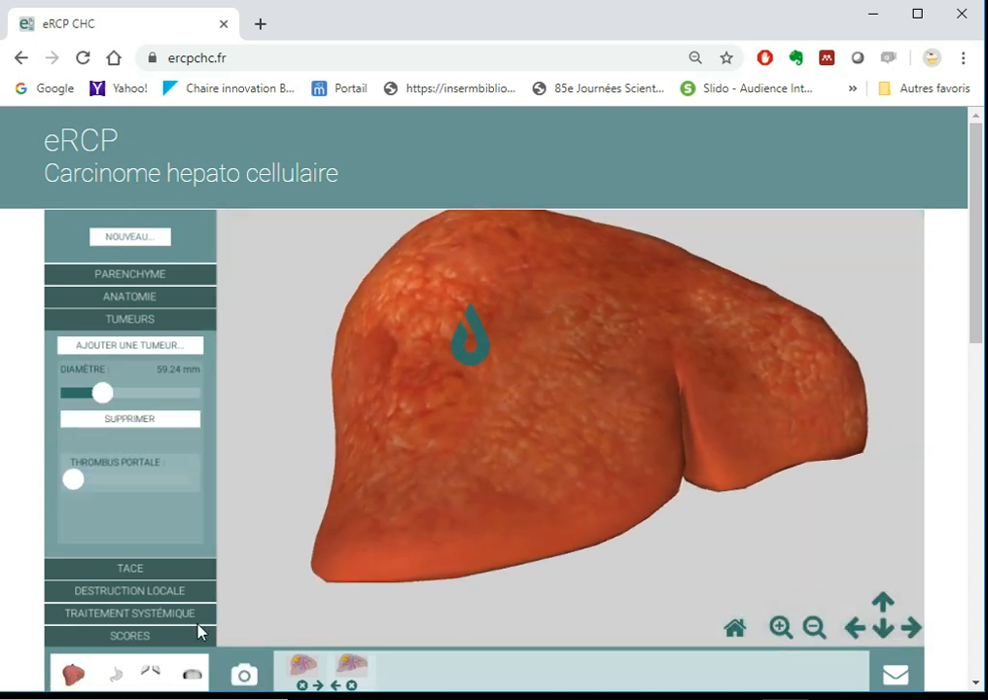
# Make the liver transparent and advance the TACE catheter through the hepatic artery to the branch feeding the tumour
pyautogui.click(81, 684)
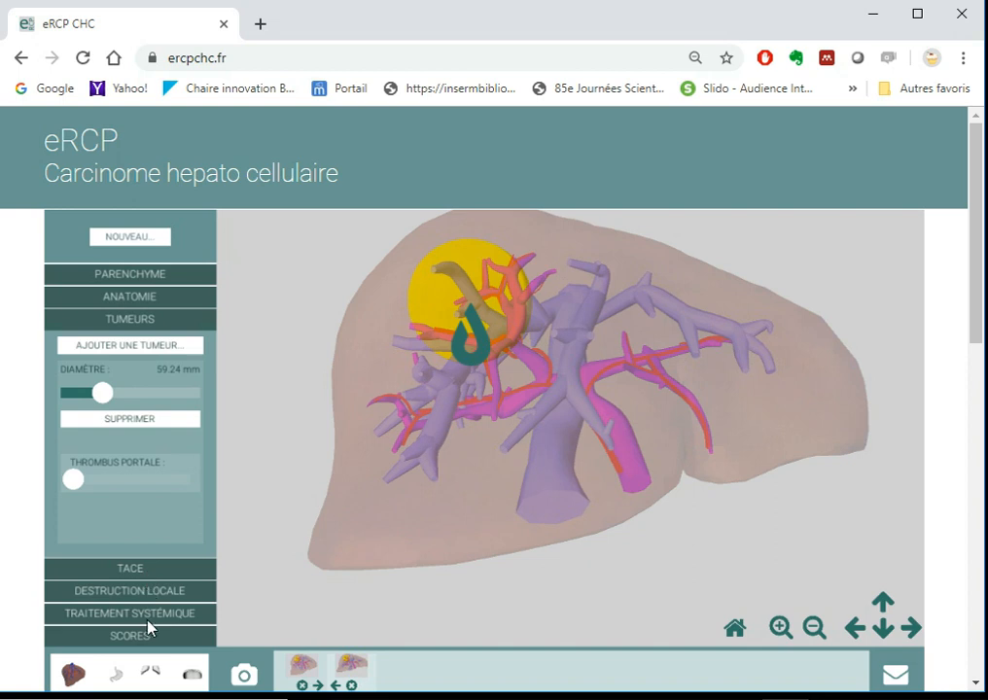
pyautogui.click(184, 570)
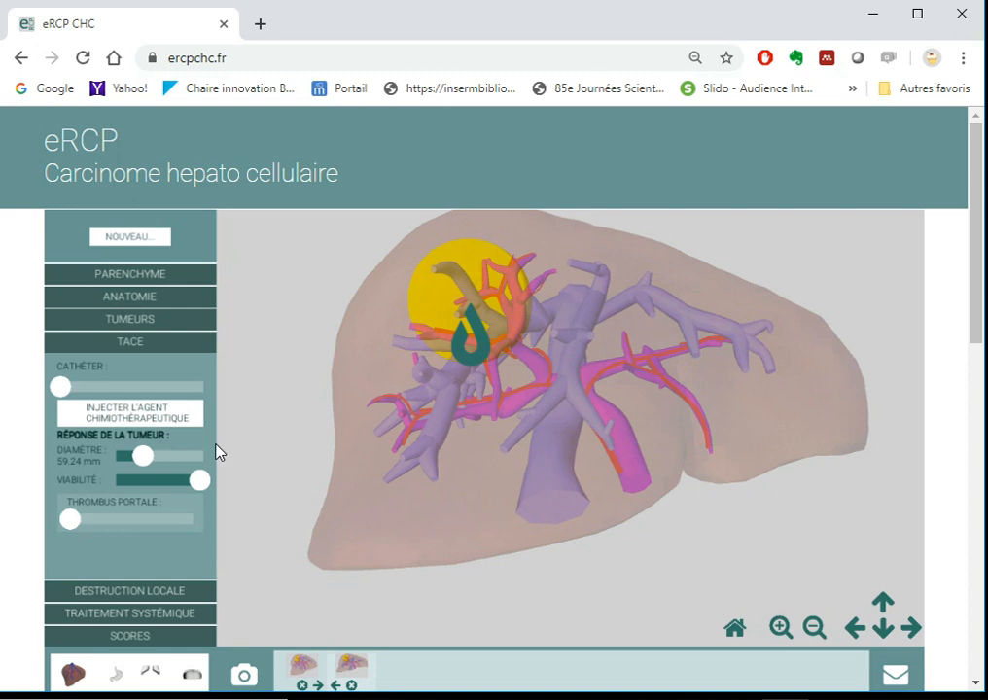
pyautogui.moveTo(394, 463)
pyautogui.mouseDown()
pyautogui.moveTo(423, 457)
pyautogui.moveTo(398, 470)
pyautogui.mouseUp()
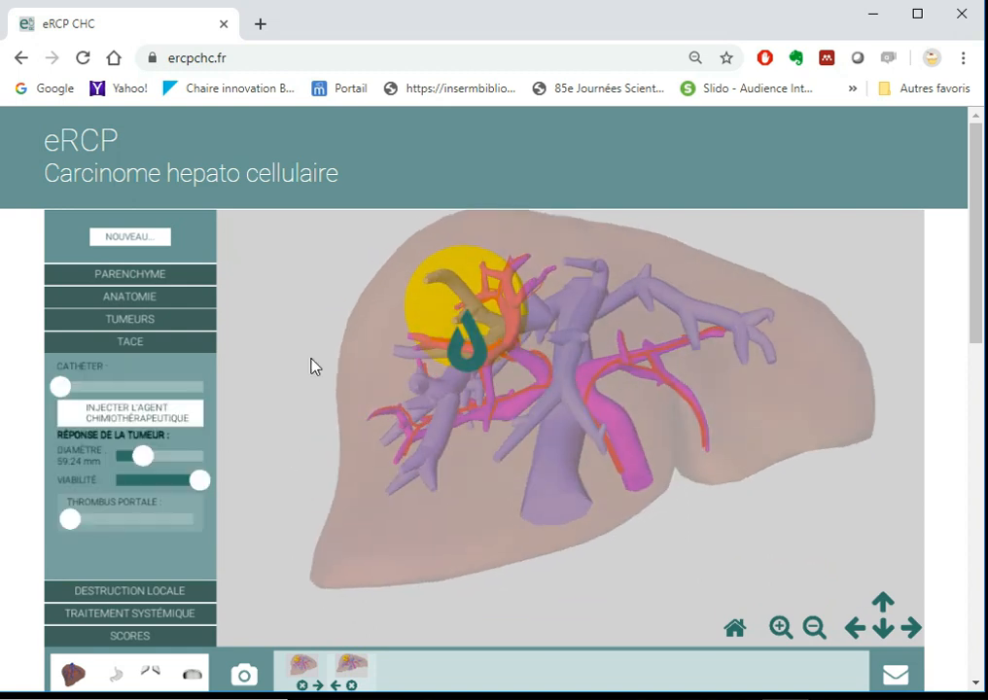
pyautogui.click(784, 624)
pyautogui.moveTo(706, 596); pyautogui.dragTo(658, 416)
pyautogui.moveTo(62, 390); pyautogui.dragTo(116, 388)
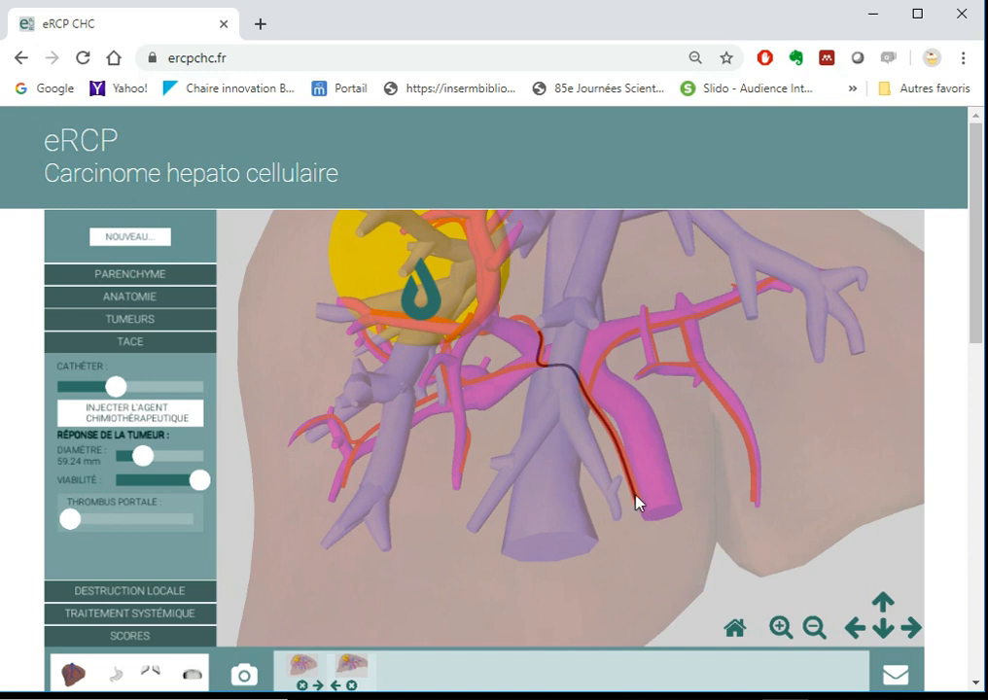
# Inject the chemotherapy agent through the catheter and capture a snapshot of the injection
pyautogui.click(167, 416)
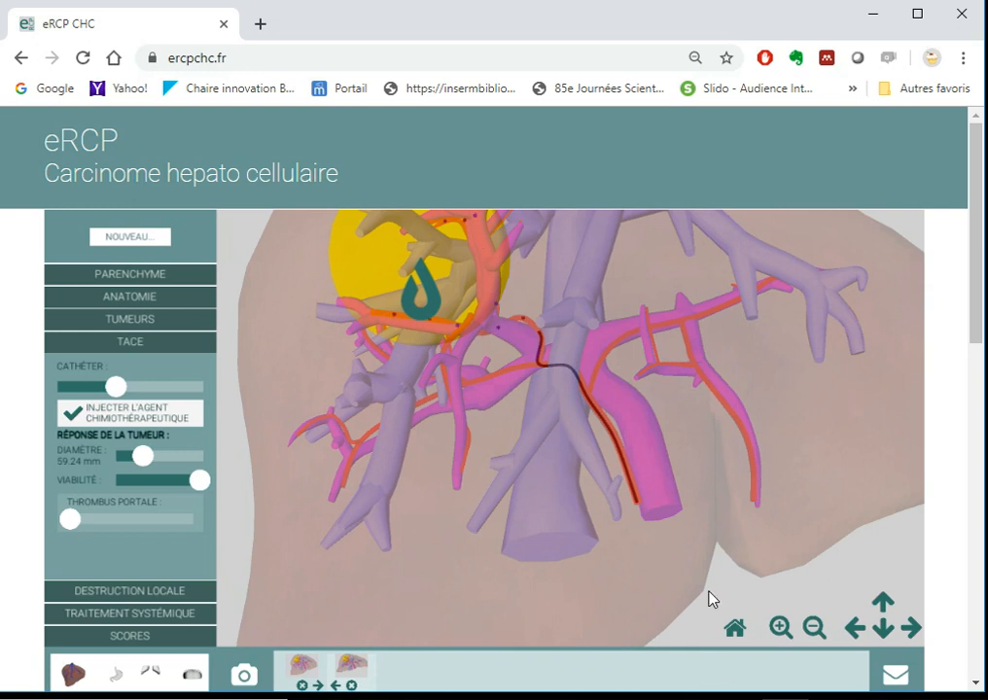
pyautogui.click(241, 673)
# Stop the chemotherapy injection and fully withdraw the catheter from the artery
pyautogui.click(815, 627)
pyautogui.click(815, 627)
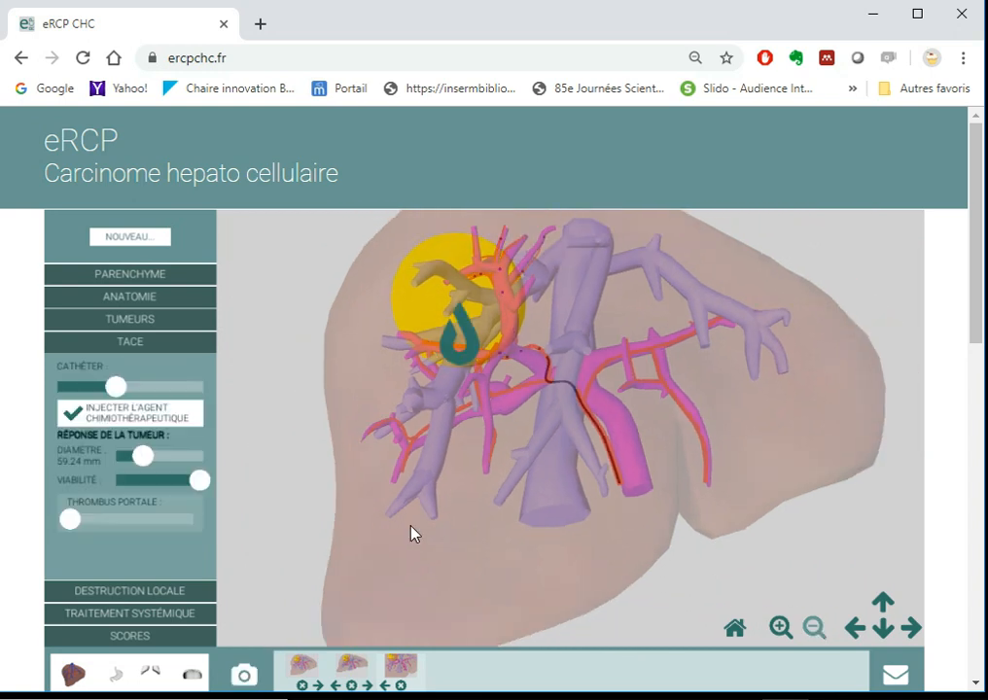
pyautogui.click(65, 419)
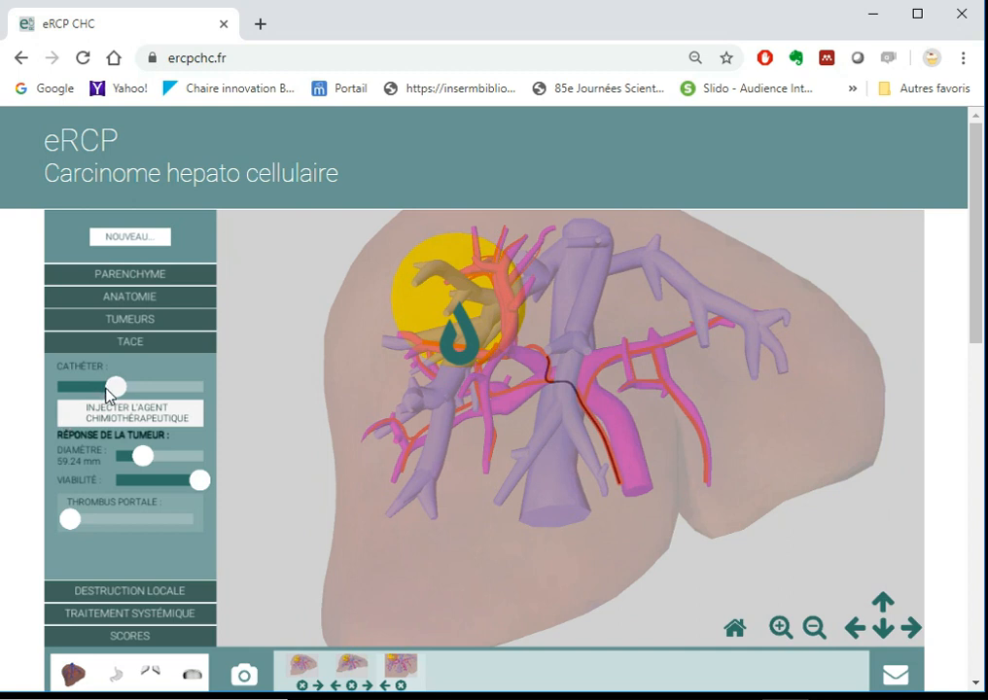
pyautogui.moveTo(109, 393); pyautogui.dragTo(40, 419)
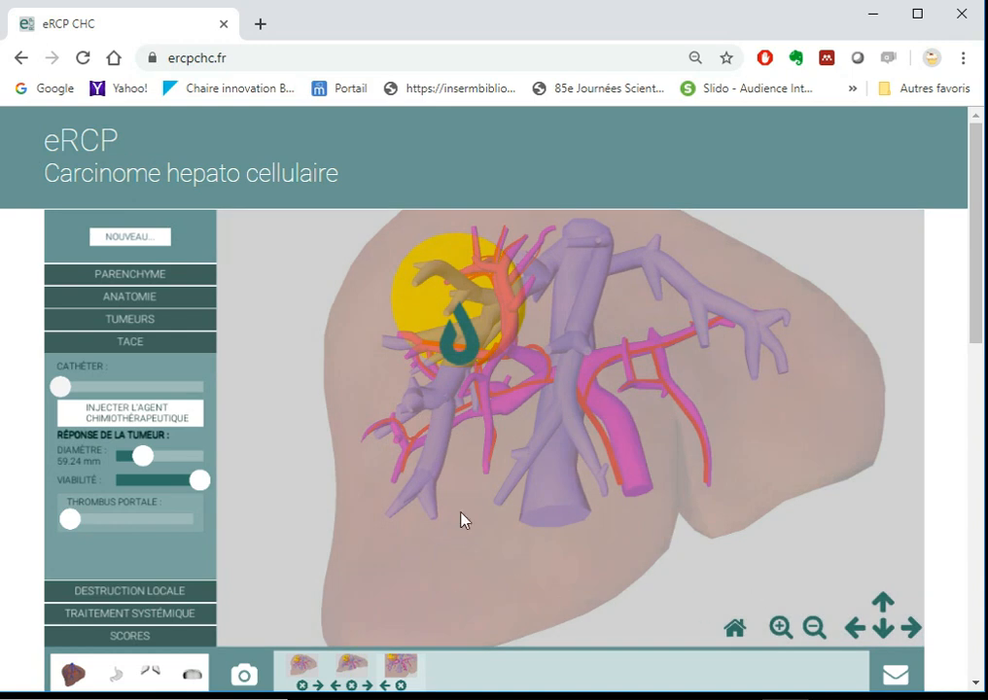
# Set the tumour's TACE response to zero viability and a diameter of about 34.44 mm, and capture a snapshot
pyautogui.click(817, 630)
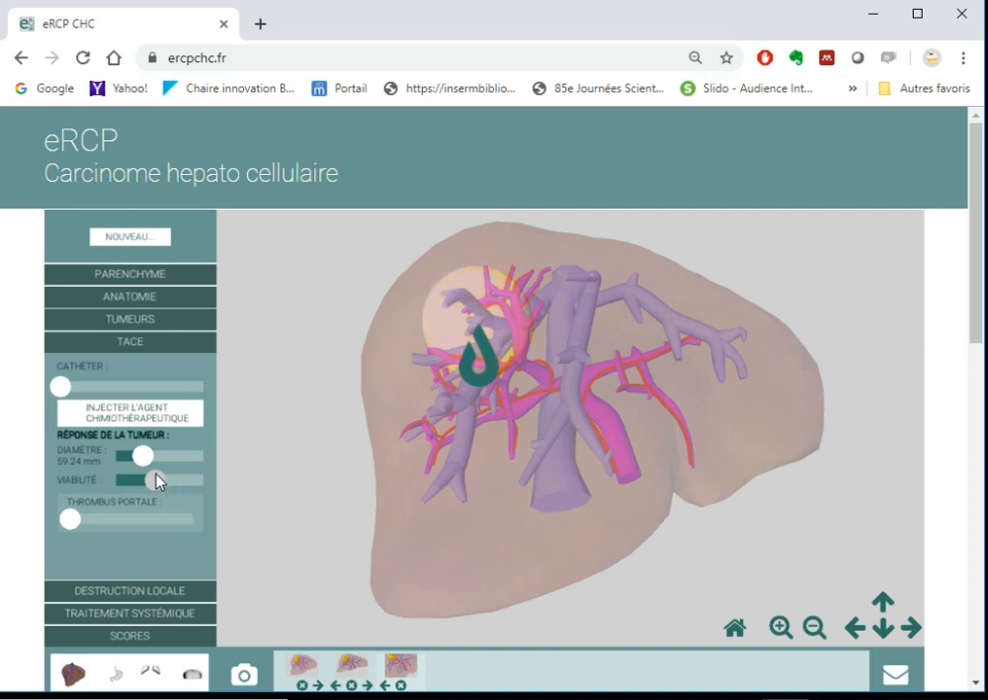
pyautogui.moveTo(173, 474); pyautogui.dragTo(122, 482)
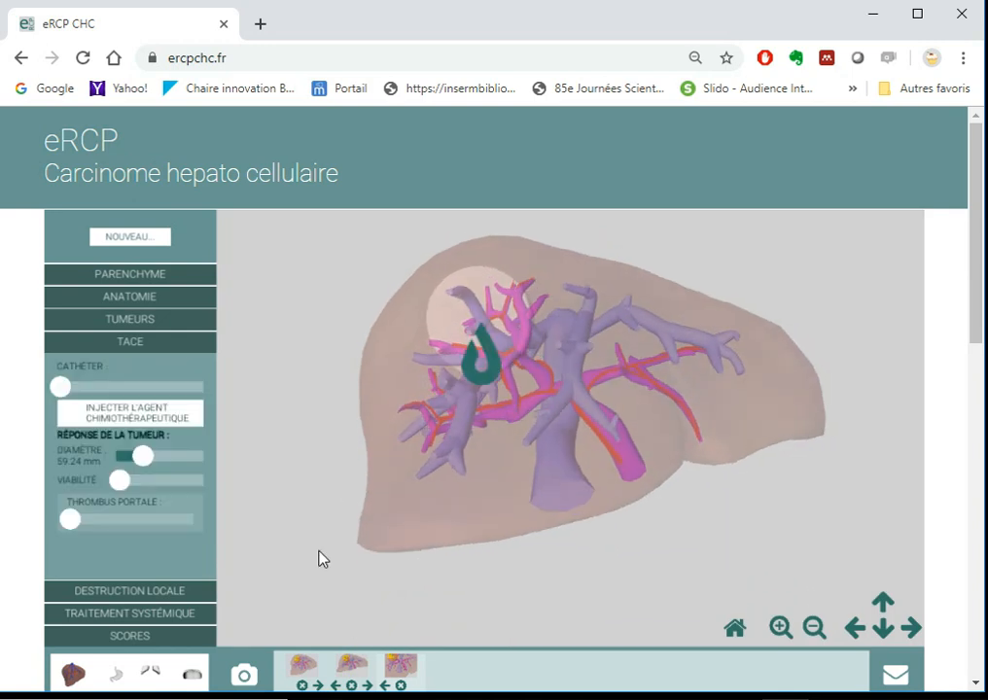
pyautogui.moveTo(136, 461); pyautogui.dragTo(133, 459)
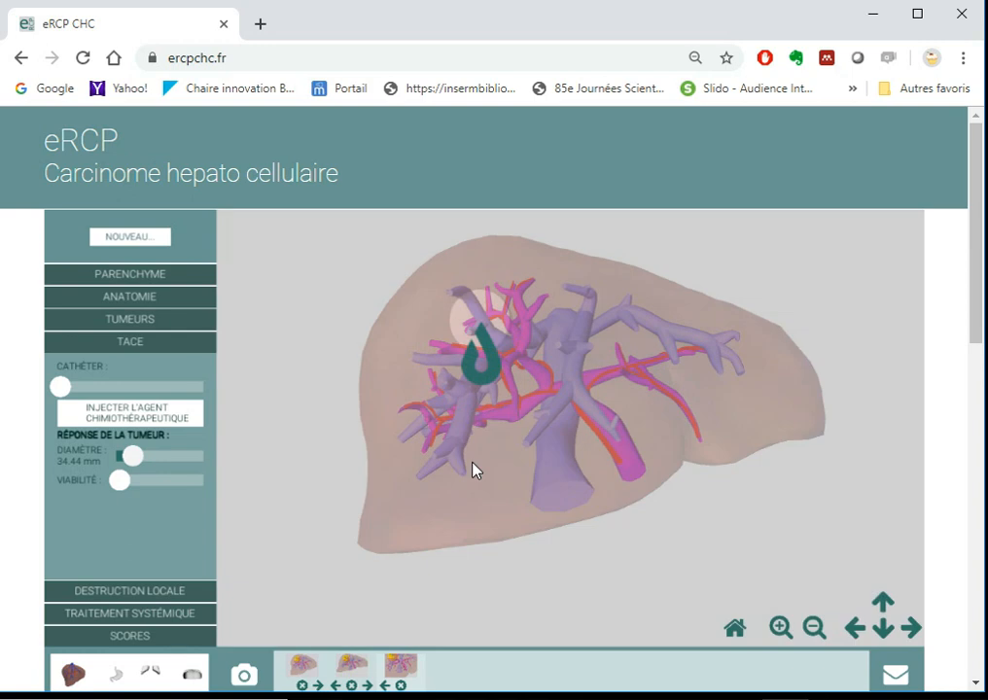
pyautogui.moveTo(475, 465)
pyautogui.mouseDown()
pyautogui.moveTo(471, 474)
pyautogui.moveTo(484, 452)
pyautogui.moveTo(477, 486)
pyautogui.mouseUp()
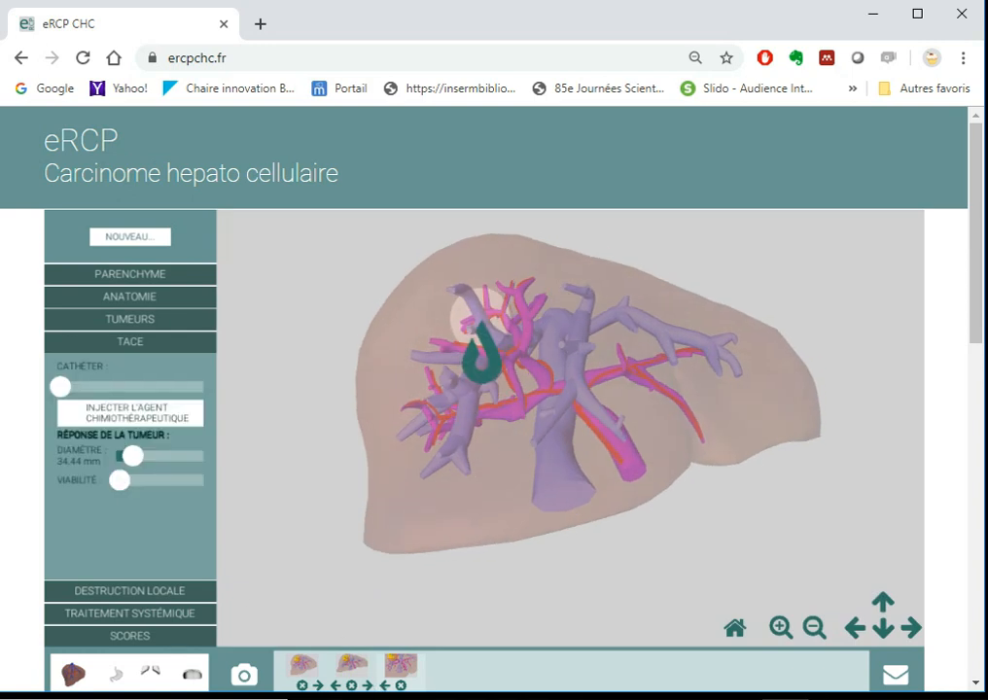
pyautogui.click(252, 686)
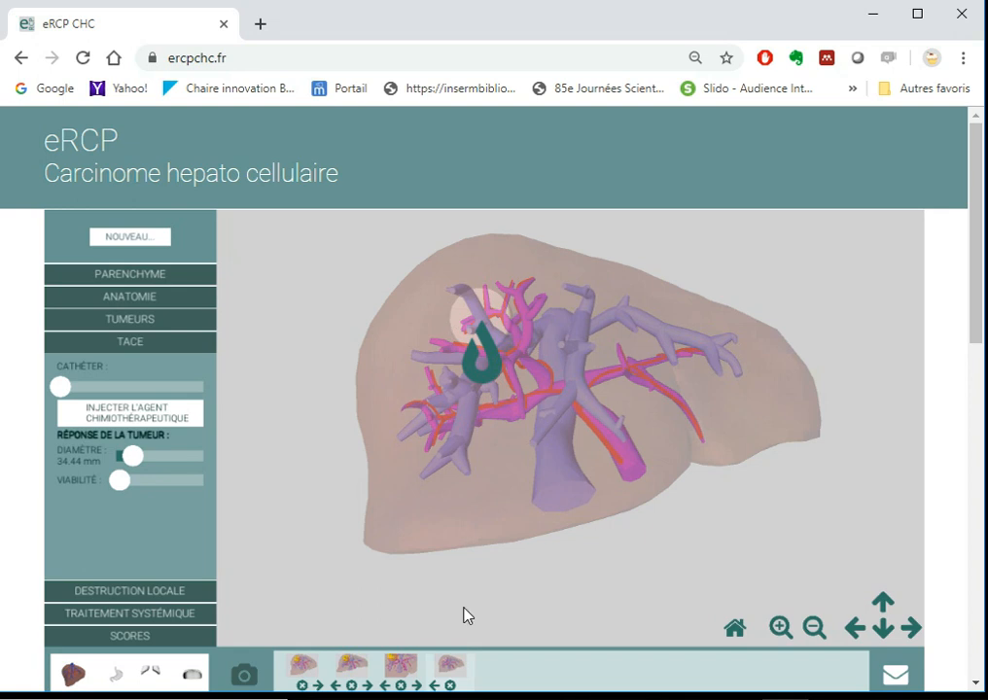
# Add a local destruction puncture to the selected tumour and aim the needle obliquely from above the right lobe
pyautogui.click(166, 591)
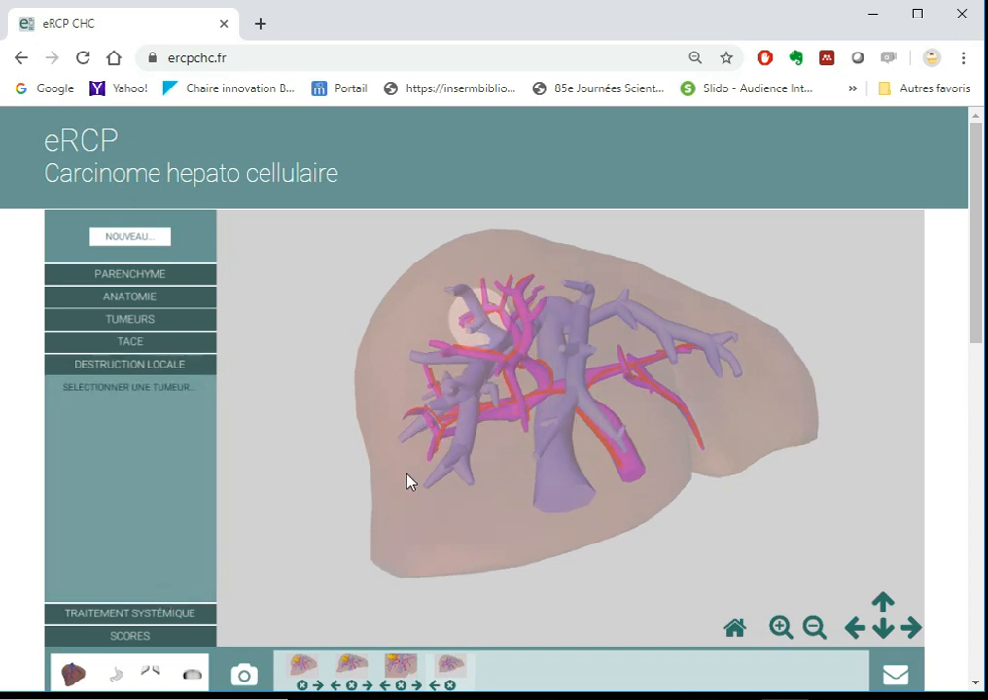
pyautogui.click(814, 627)
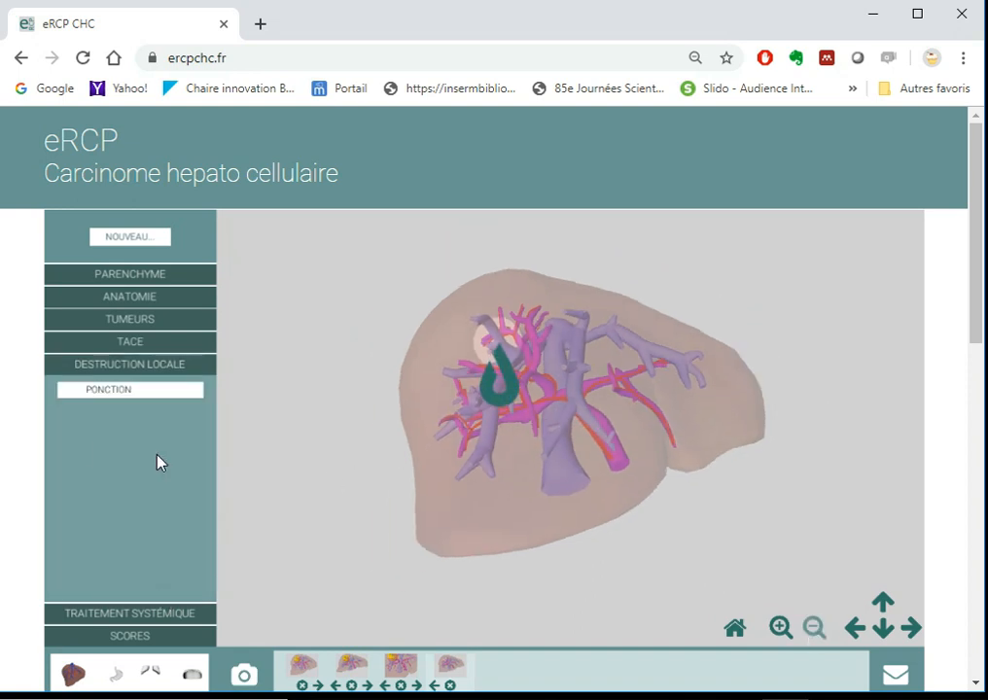
pyautogui.click(117, 390)
pyautogui.click(182, 398)
pyautogui.moveTo(720, 238); pyautogui.dragTo(258, 276)
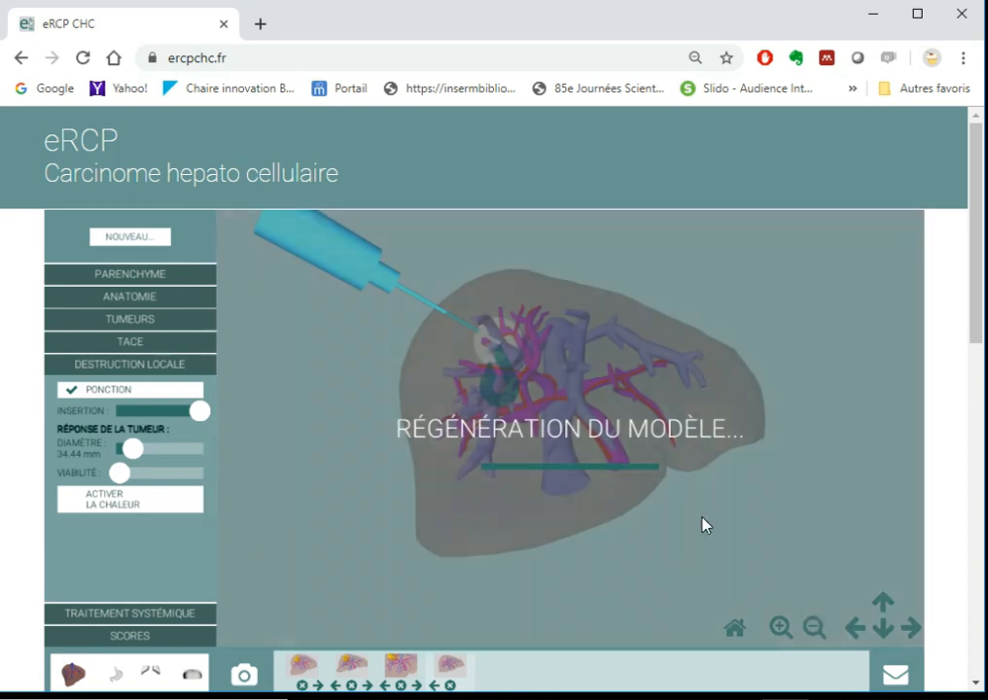
# Display the diaphragm, lungs and stomach around the liver
pyautogui.click(817, 629)
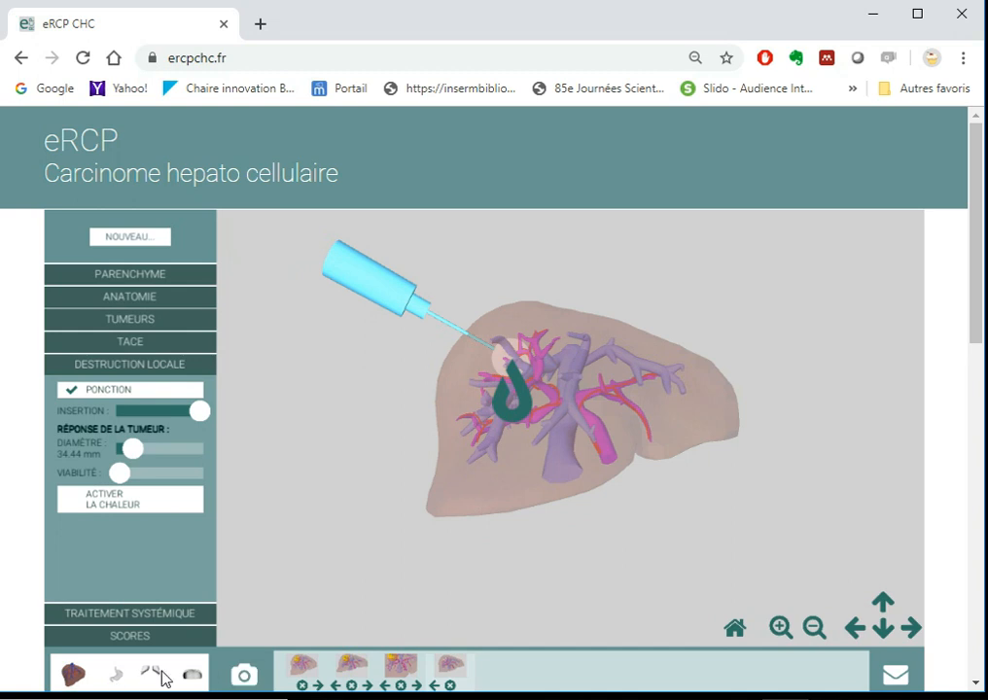
pyautogui.click(191, 676)
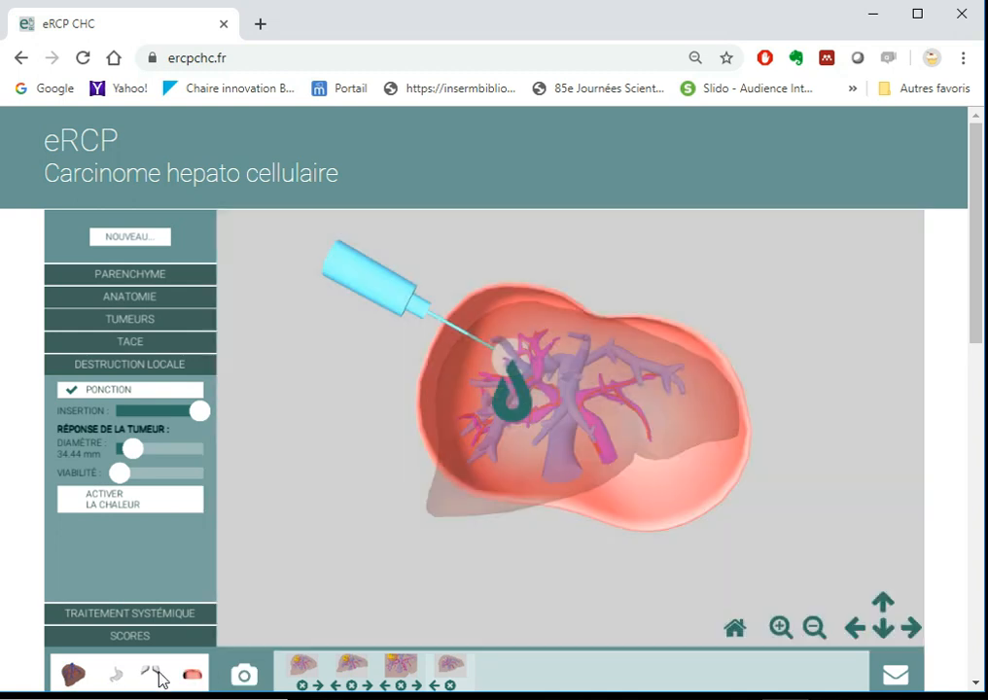
pyautogui.click(117, 675)
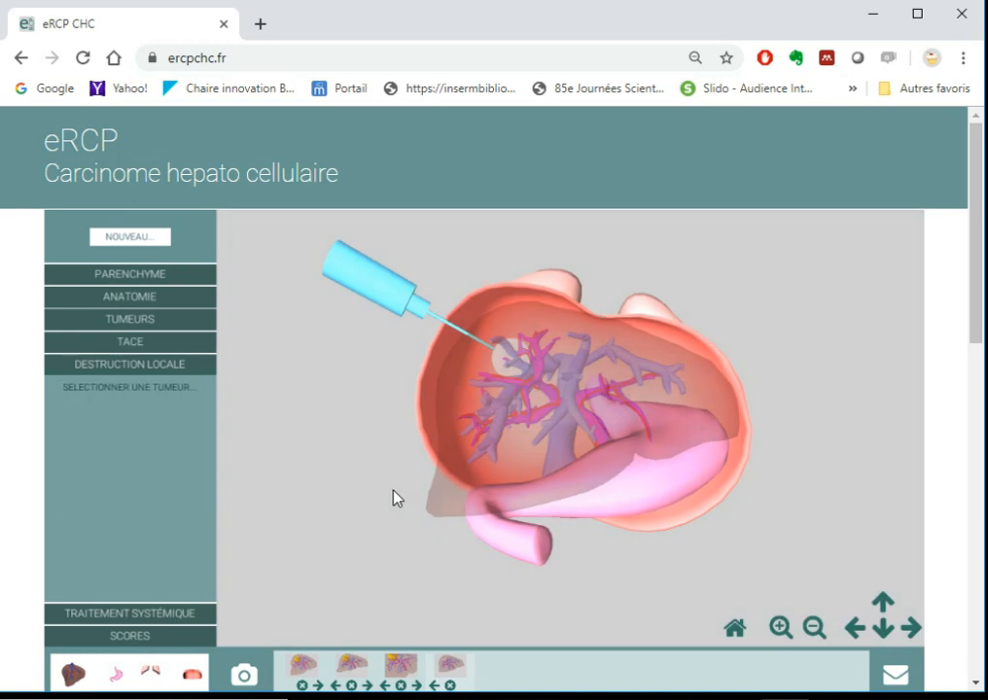
# Re-aim the needle to enter the tumour horizontally from the outer side of the right lobe and capture a snapshot
pyautogui.moveTo(320, 330); pyautogui.dragTo(308, 263)
pyautogui.moveTo(469, 309); pyautogui.dragTo(480, 395)
pyautogui.click(487, 392)
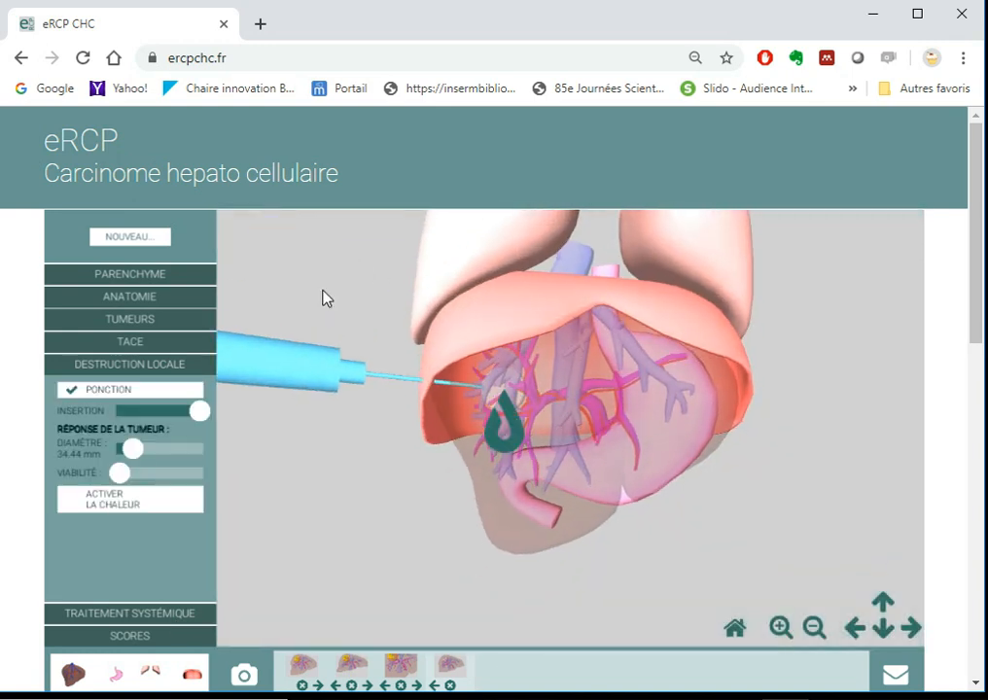
pyautogui.moveTo(335, 370); pyautogui.dragTo(320, 333)
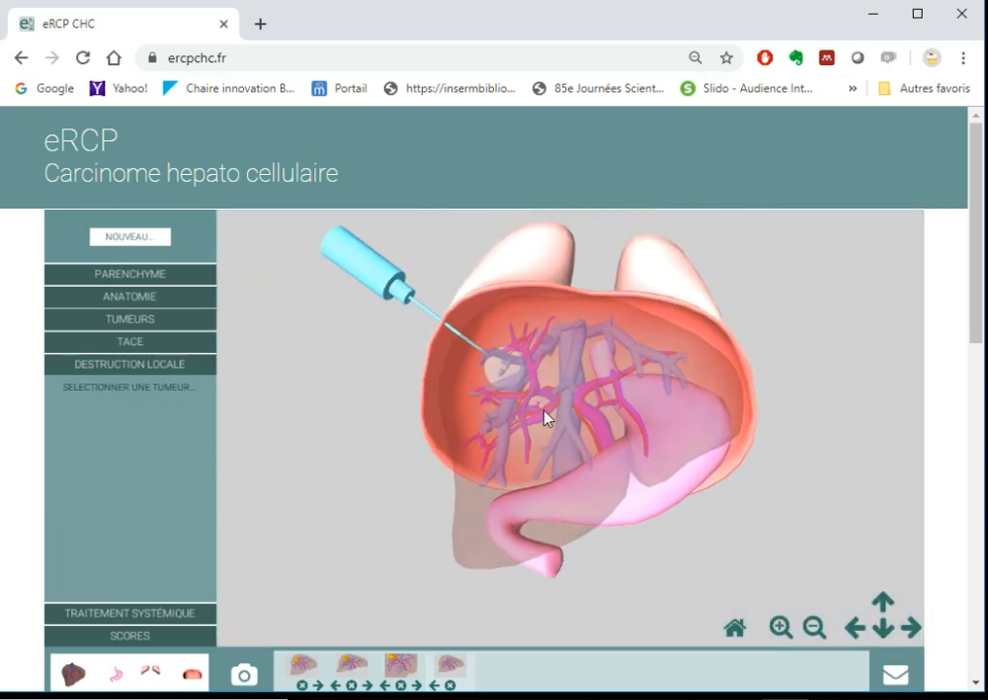
pyautogui.moveTo(371, 262)
pyautogui.mouseDown()
pyautogui.moveTo(376, 290)
pyautogui.moveTo(377, 273)
pyautogui.moveTo(335, 371)
pyautogui.mouseUp()
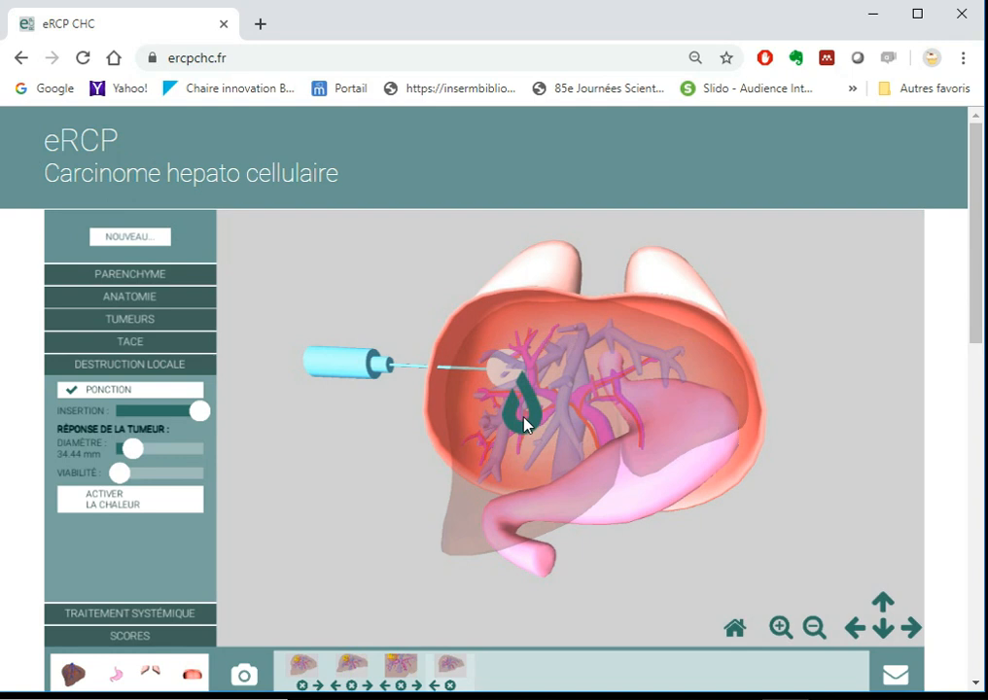
pyautogui.moveTo(524, 419); pyautogui.dragTo(511, 413)
pyautogui.moveTo(200, 411)
pyautogui.mouseDown()
pyautogui.moveTo(120, 411)
pyautogui.moveTo(201, 428)
pyautogui.mouseUp()
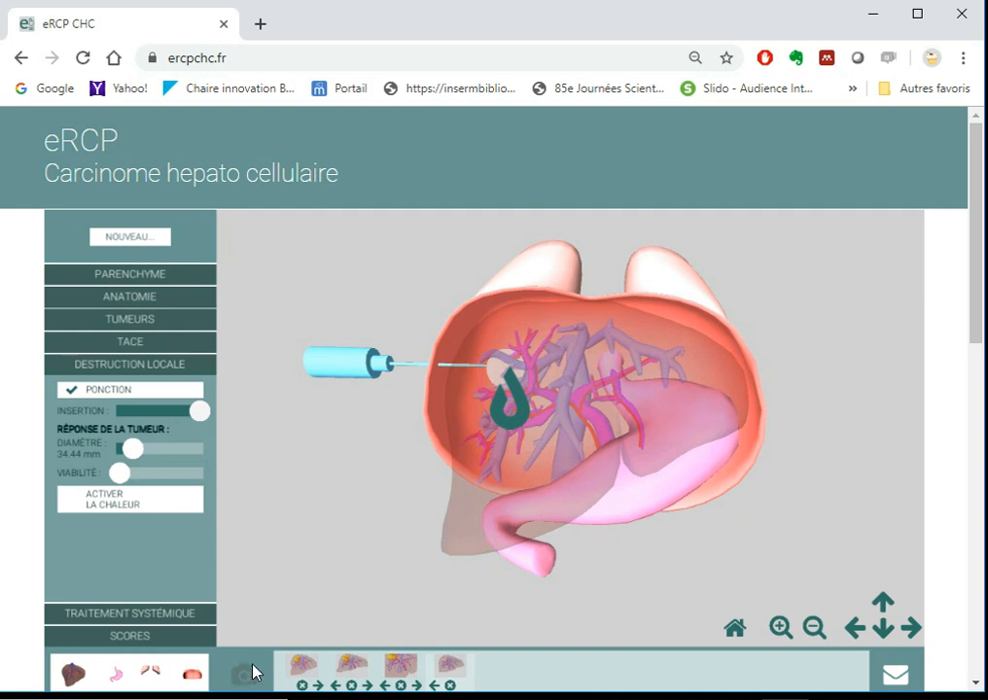
pyautogui.click(251, 672)
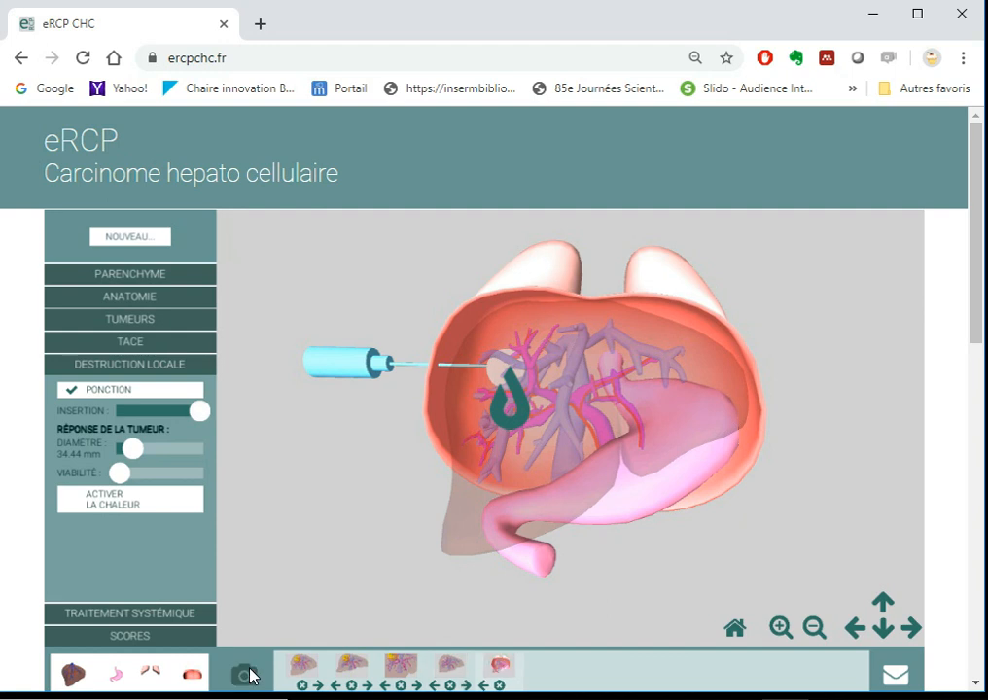
# Heat the tumour through the needle while reducing its diameter to about 15.37 mm, and with the heat off, to 1.00 mm
pyautogui.click(786, 634)
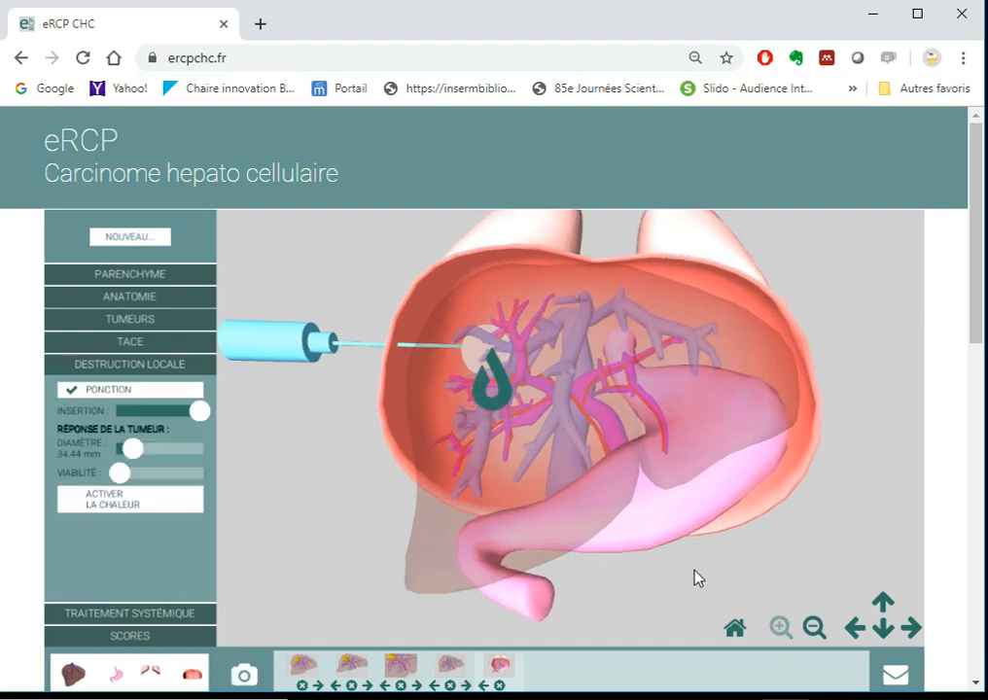
pyautogui.click(117, 505)
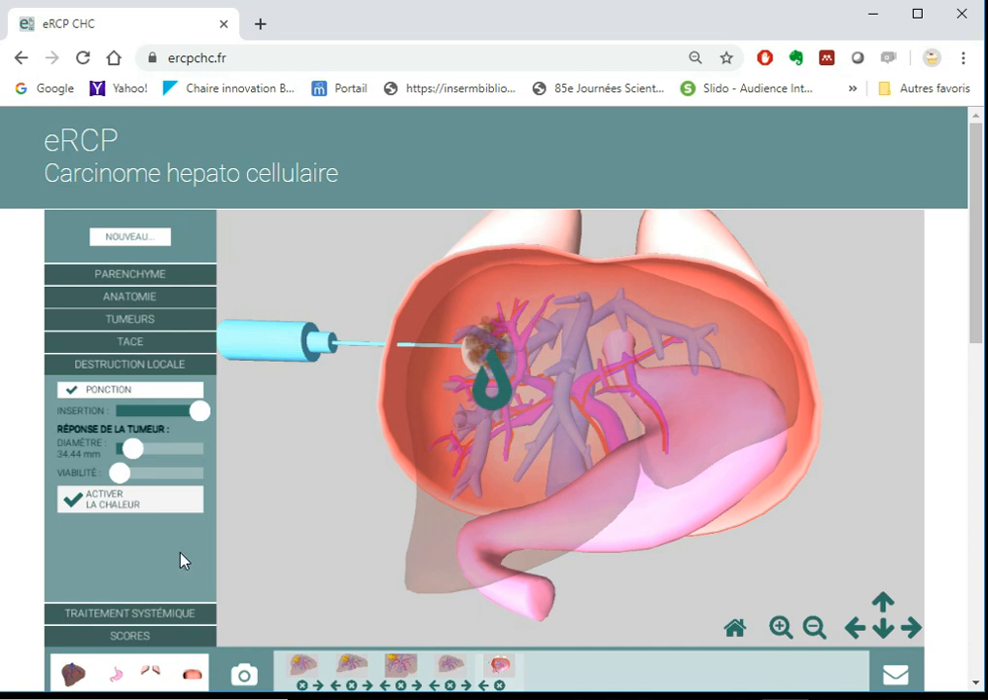
pyautogui.moveTo(132, 448); pyautogui.dragTo(125, 456)
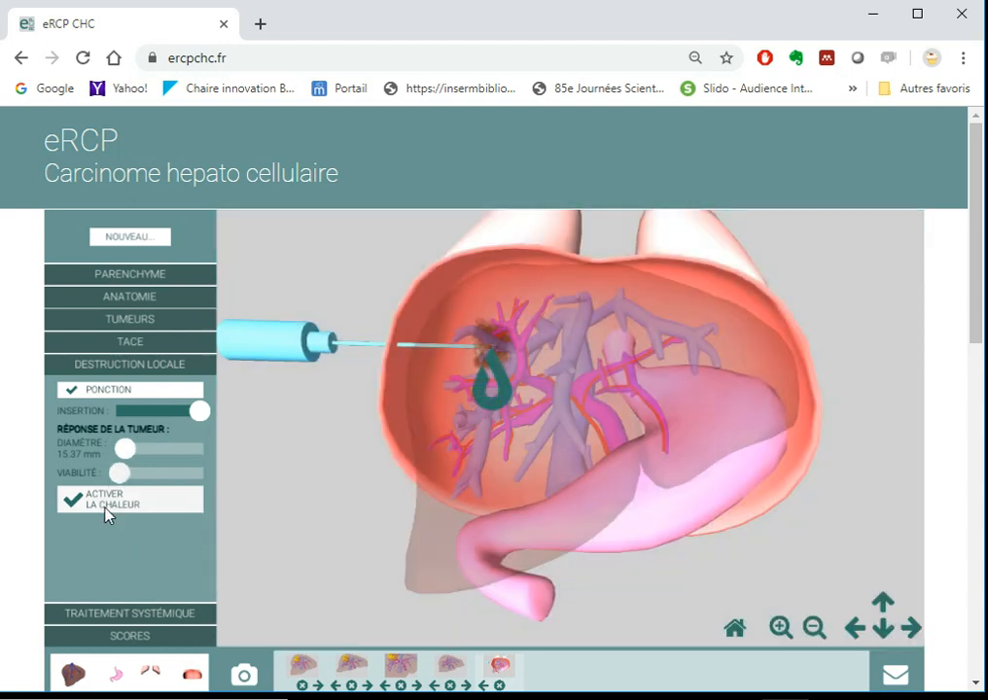
pyautogui.click(107, 506)
pyautogui.moveTo(125, 449); pyautogui.dragTo(117, 448)
# Retract and remove the puncture needle, and capture a snapshot of the treated liver
pyautogui.moveTo(198, 409); pyautogui.dragTo(117, 411)
pyautogui.click(85, 390)
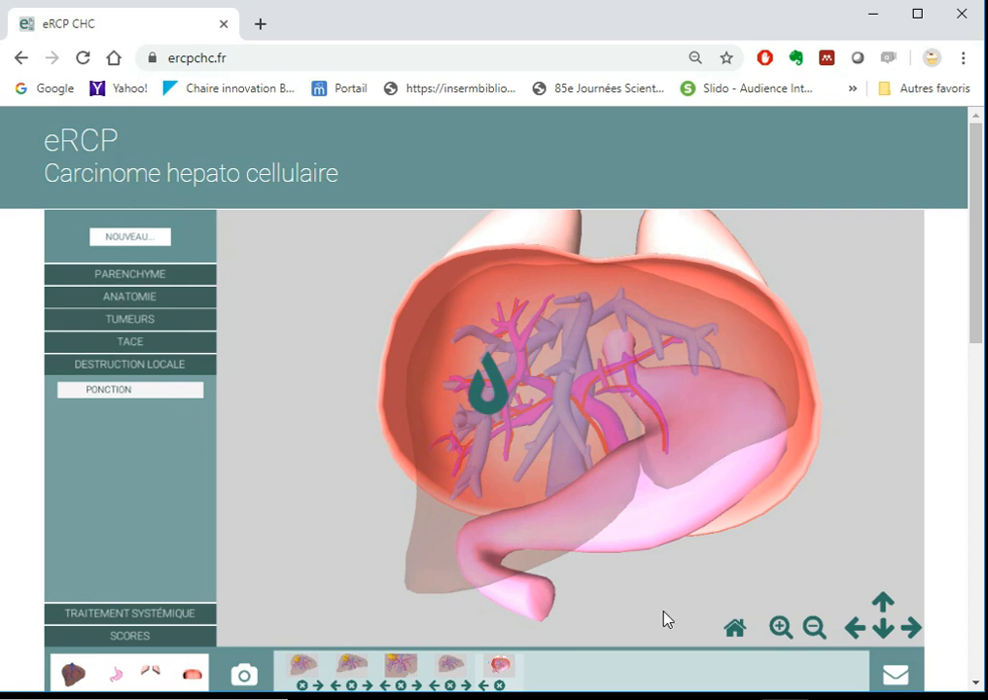
pyautogui.click(245, 675)
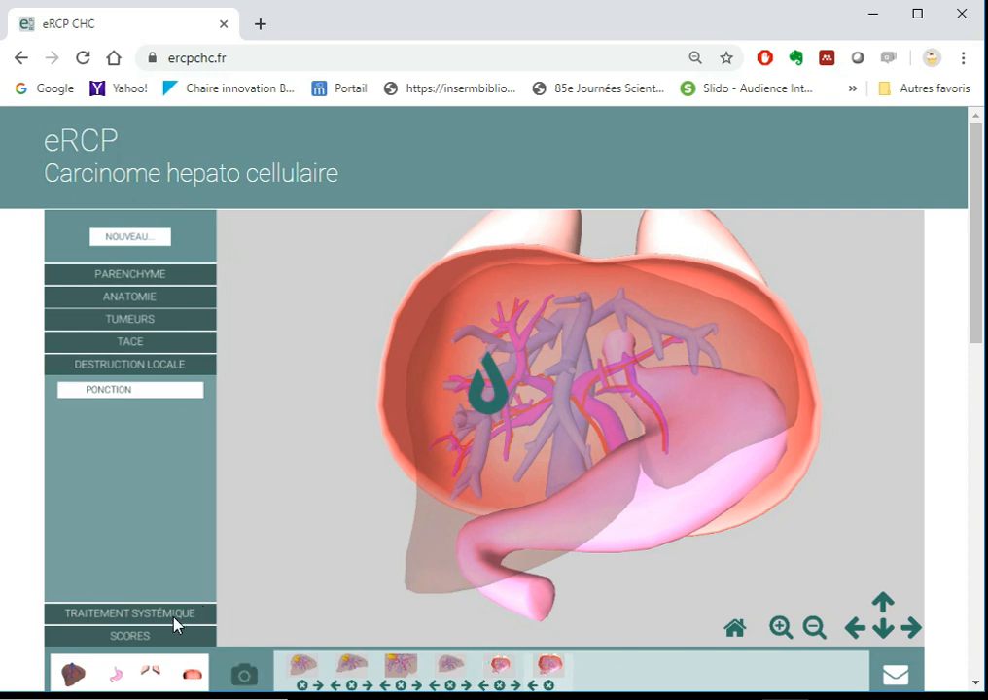
# Enable the puncture again to restore the tumour to about 75.39 mm in diameter with full viability, and disable the puncture
pyautogui.click(147, 391)
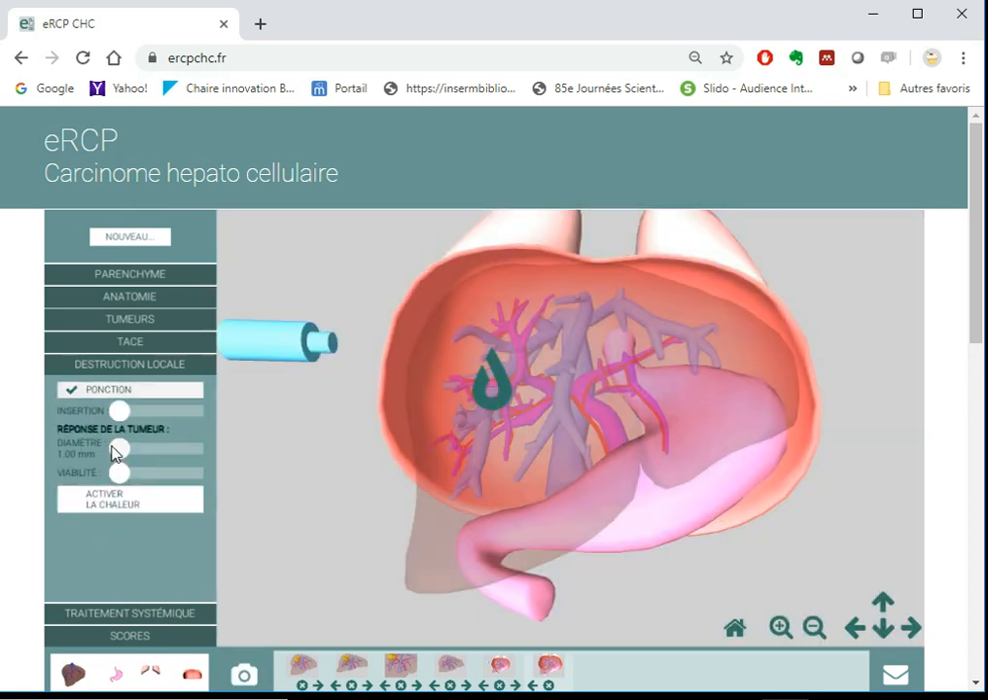
pyautogui.moveTo(118, 449); pyautogui.dragTo(151, 450)
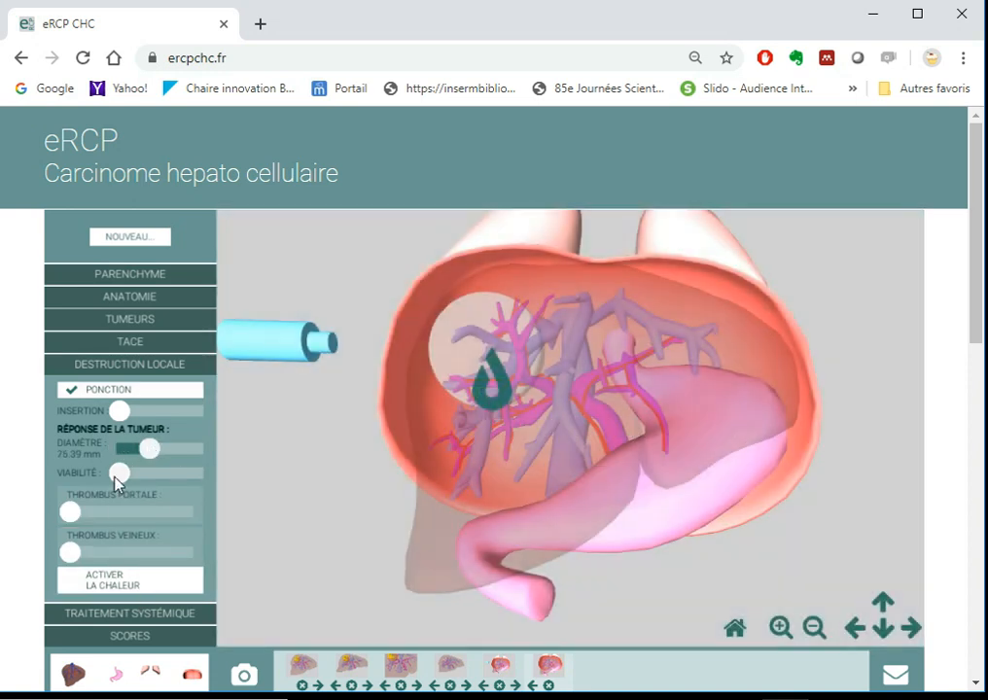
pyautogui.moveTo(144, 479); pyautogui.dragTo(201, 472)
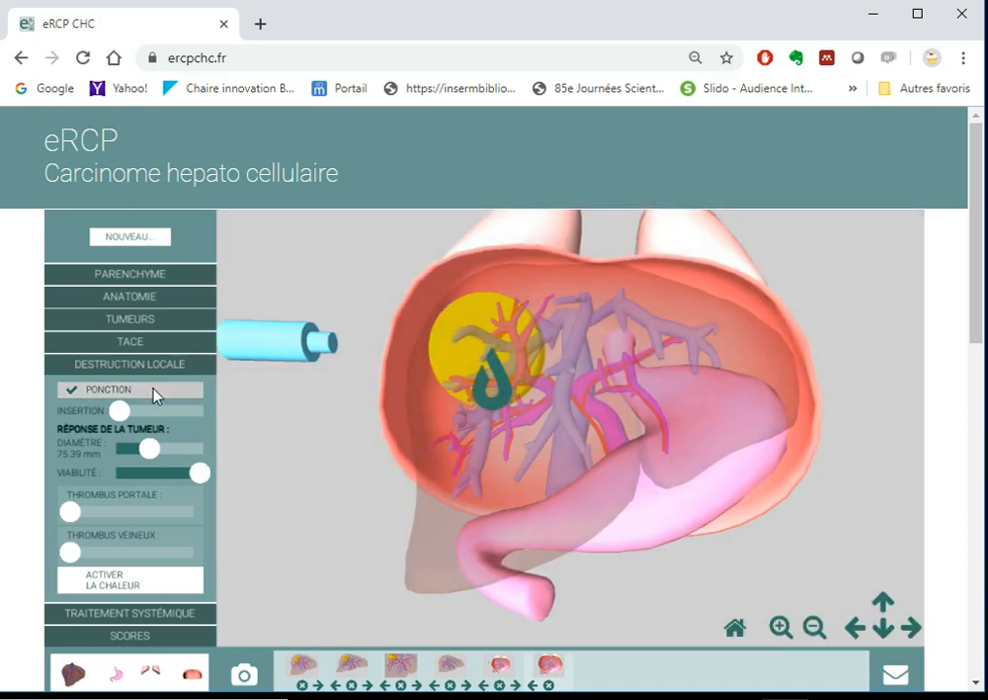
pyautogui.click(156, 391)
# Reduce the tumour's viability to about two thirds as its response to systemic treatment
pyautogui.click(159, 612)
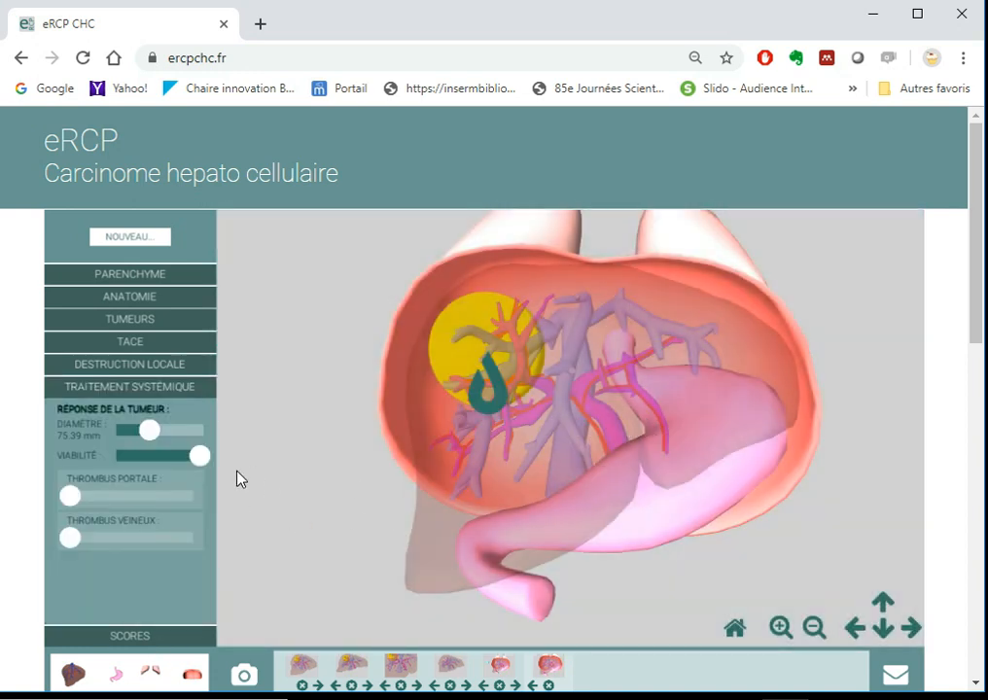
pyautogui.moveTo(202, 456)
pyautogui.mouseDown()
pyautogui.moveTo(141, 457)
pyautogui.moveTo(200, 470)
pyautogui.moveTo(157, 471)
pyautogui.moveTo(191, 477)
pyautogui.moveTo(159, 484)
pyautogui.moveTo(204, 480)
pyautogui.moveTo(181, 481)
pyautogui.mouseUp()
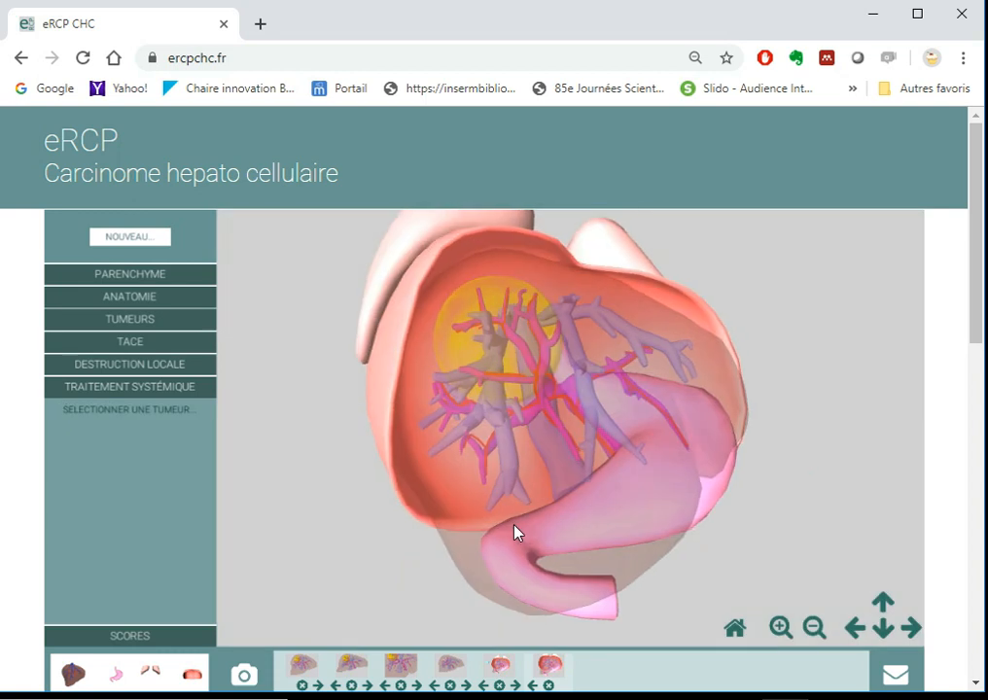
pyautogui.click(781, 627)
pyautogui.moveTo(518, 552); pyautogui.dragTo(462, 545)
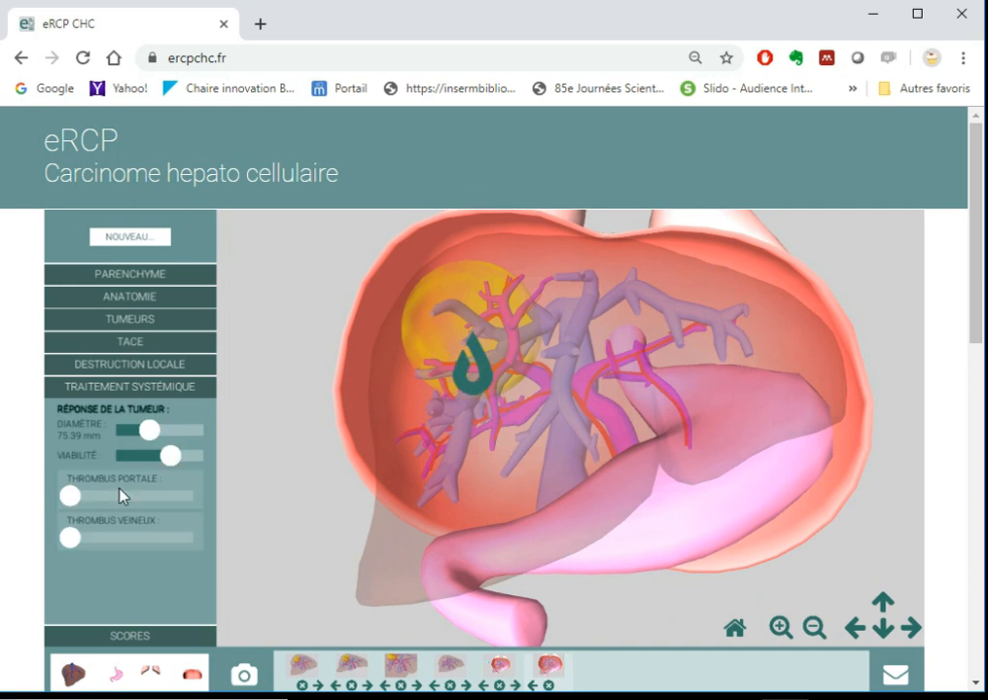
# Reduce the tumour's diameter to about 29.61 mm and its viability to about a quarter as its response to systemic treatment
pyautogui.moveTo(70, 497); pyautogui.dragTo(114, 497)
pyautogui.moveTo(159, 436); pyautogui.dragTo(141, 443)
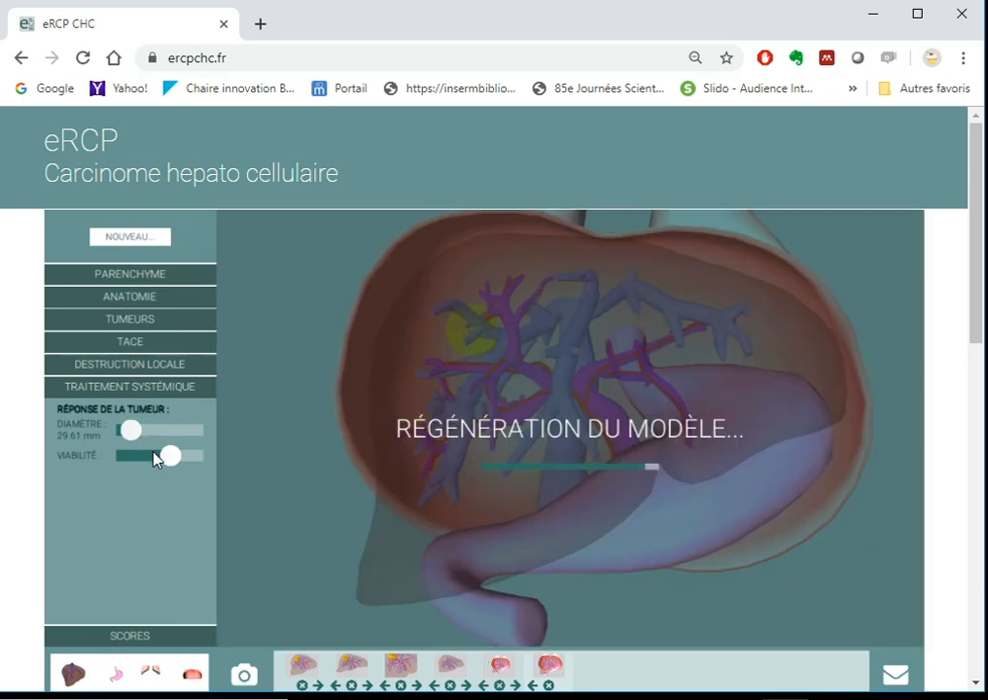
pyautogui.click(137, 461)
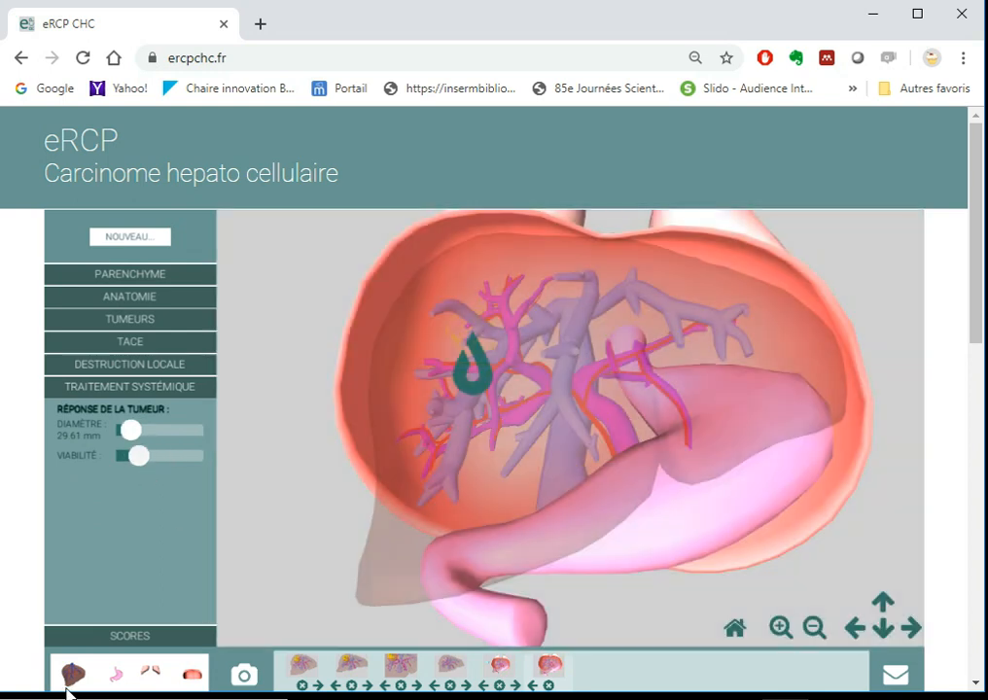
# Make the liver surface opaque and capture a snapshot of it
pyautogui.click(68, 675)
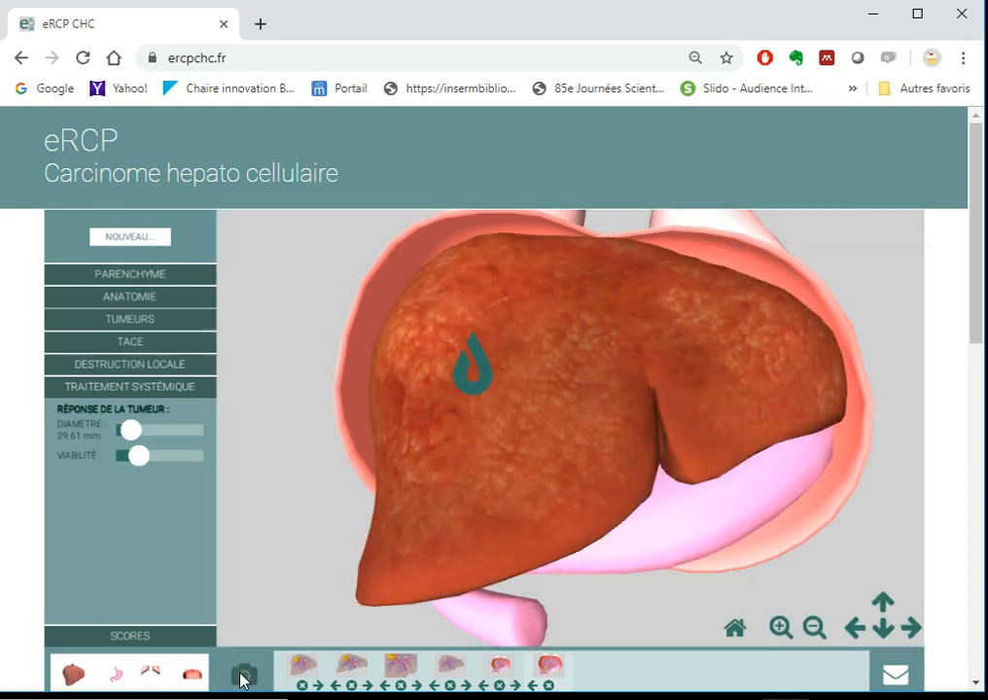
pyautogui.click(241, 677)
# Set the parenchyma's external aspect to its minimum and capture a snapshot of the whole liver from a slightly lower viewpoint
pyautogui.click(815, 627)
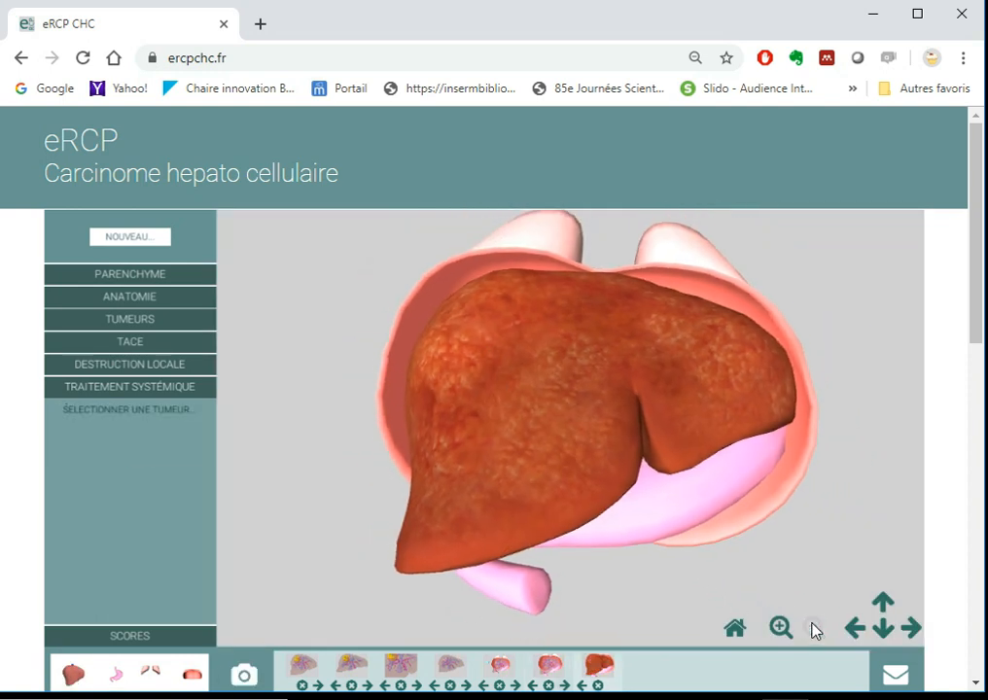
pyautogui.click(115, 277)
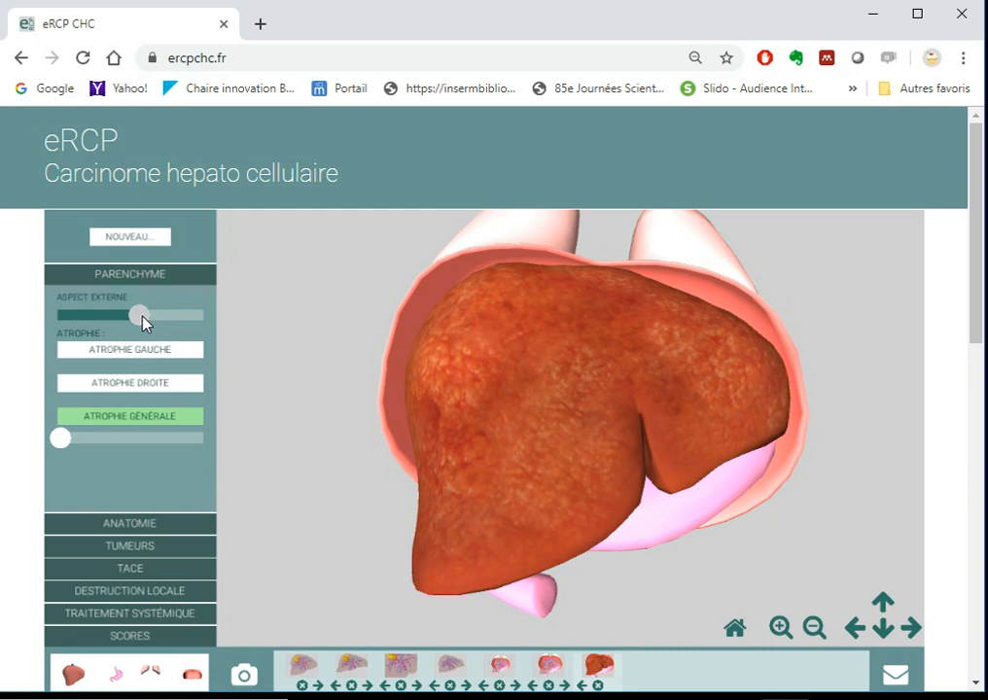
pyautogui.moveTo(148, 322); pyautogui.dragTo(7, 337)
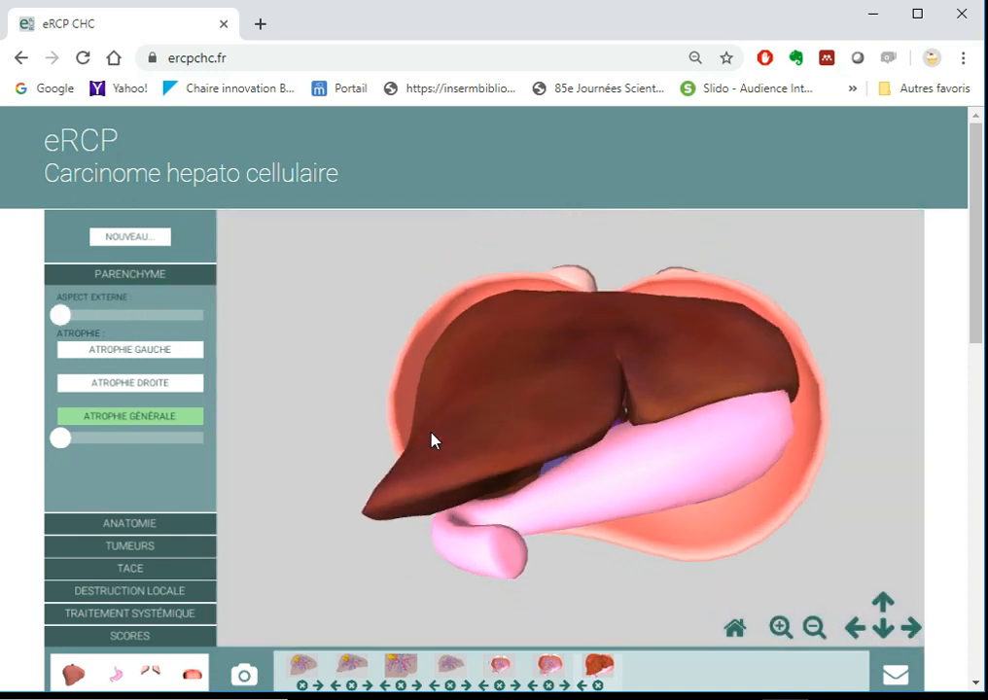
pyautogui.click(246, 674)
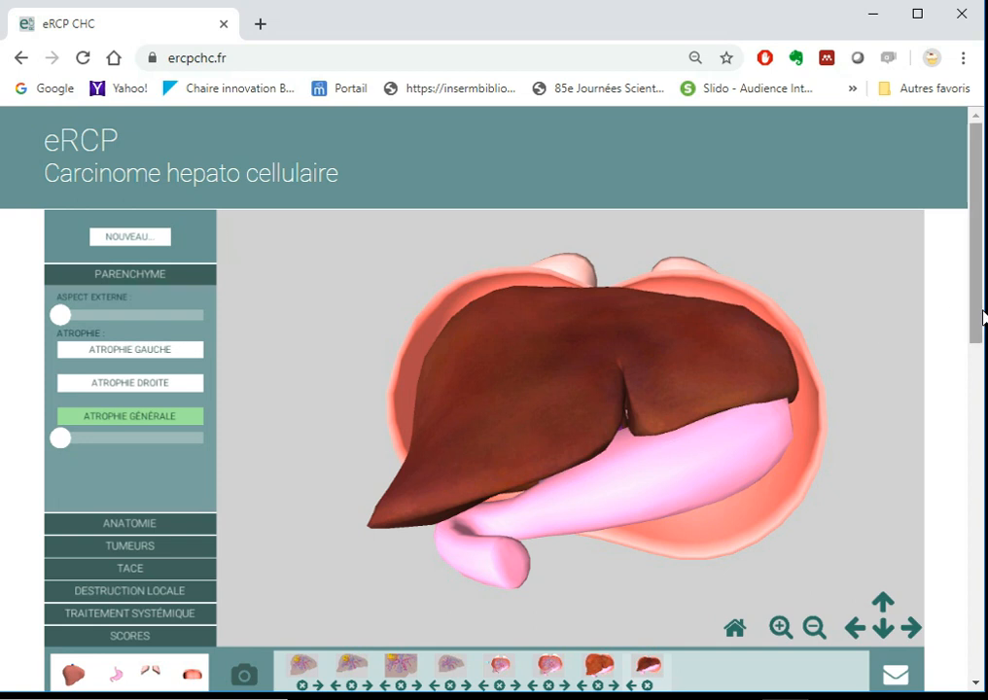
# Examine the MELD, Child-Pugh and Score Foie - ABM calculators below the liver model
pyautogui.moveTo(980, 323); pyautogui.dragTo(981, 513)
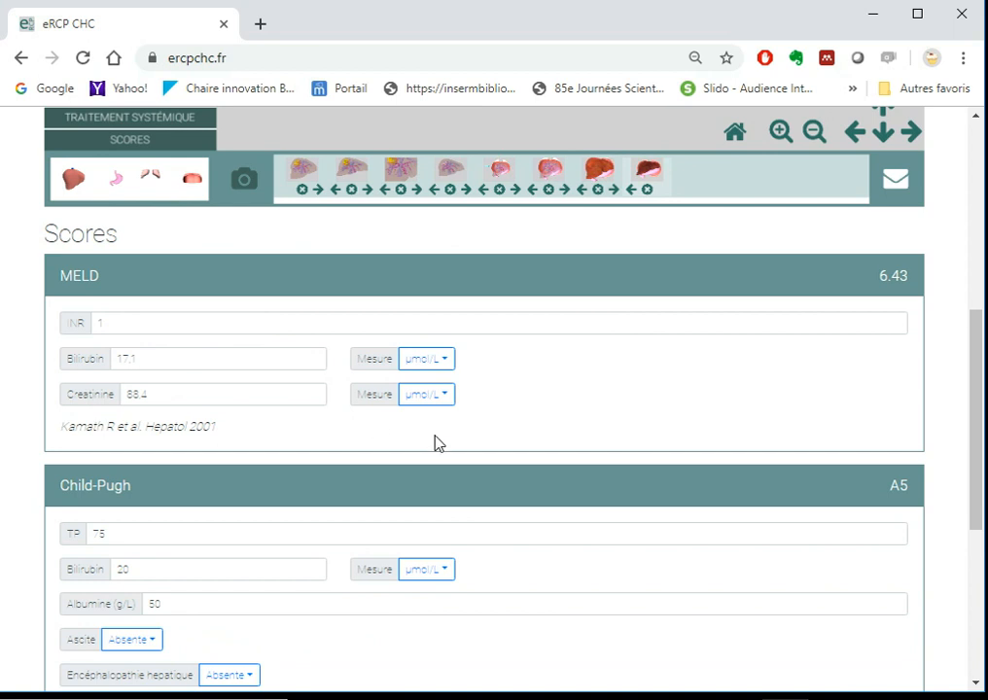
pyautogui.moveTo(974, 411); pyautogui.dragTo(977, 557)
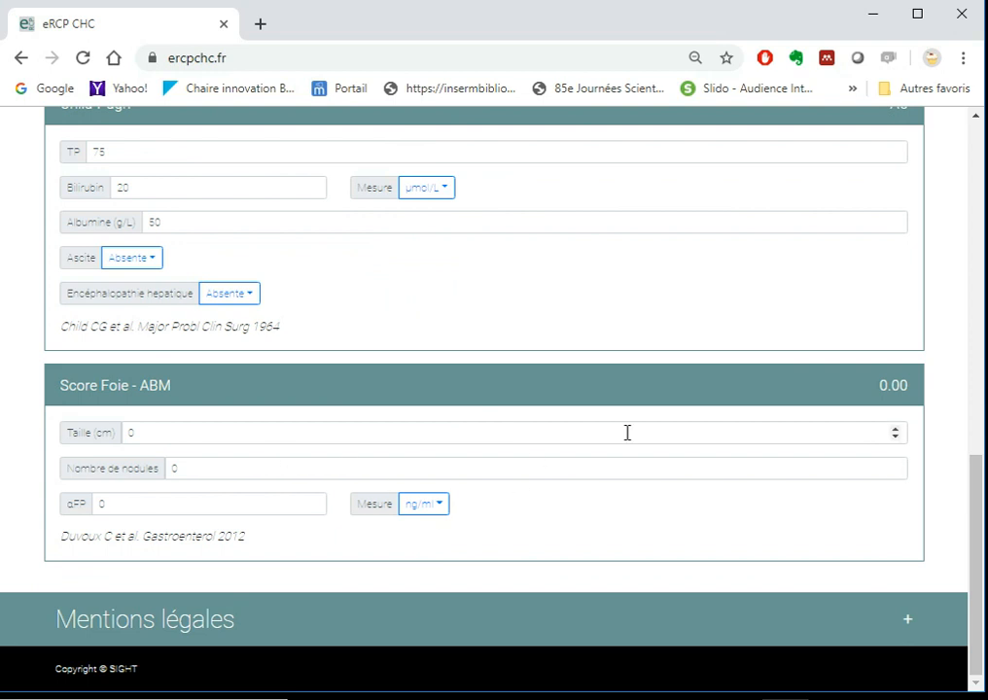
pyautogui.moveTo(972, 537); pyautogui.dragTo(961, 263)
pyautogui.moveTo(982, 302); pyautogui.dragTo(980, 282)
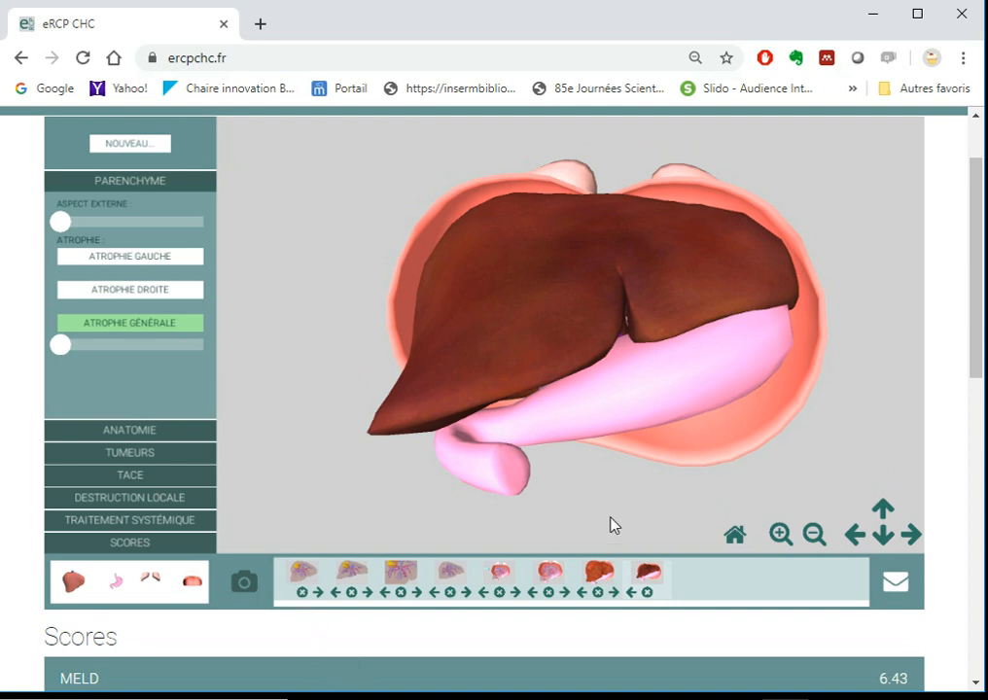
# Email the captured snapshots to the recipient's address with the message "Situation Pathologique"
pyautogui.click(896, 587)
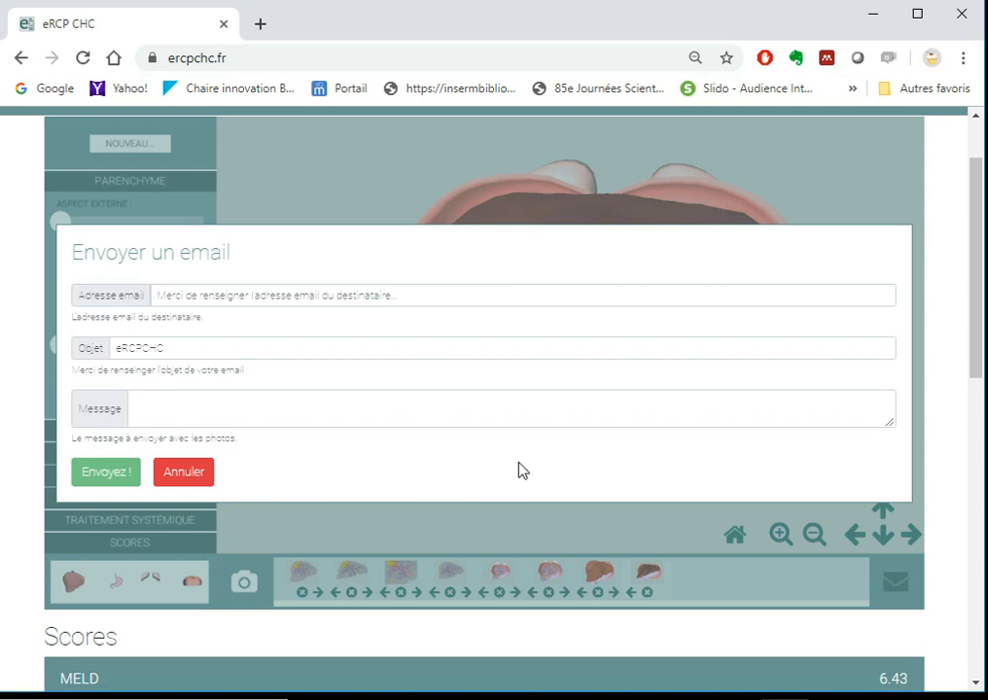
pyautogui.click(412, 294)
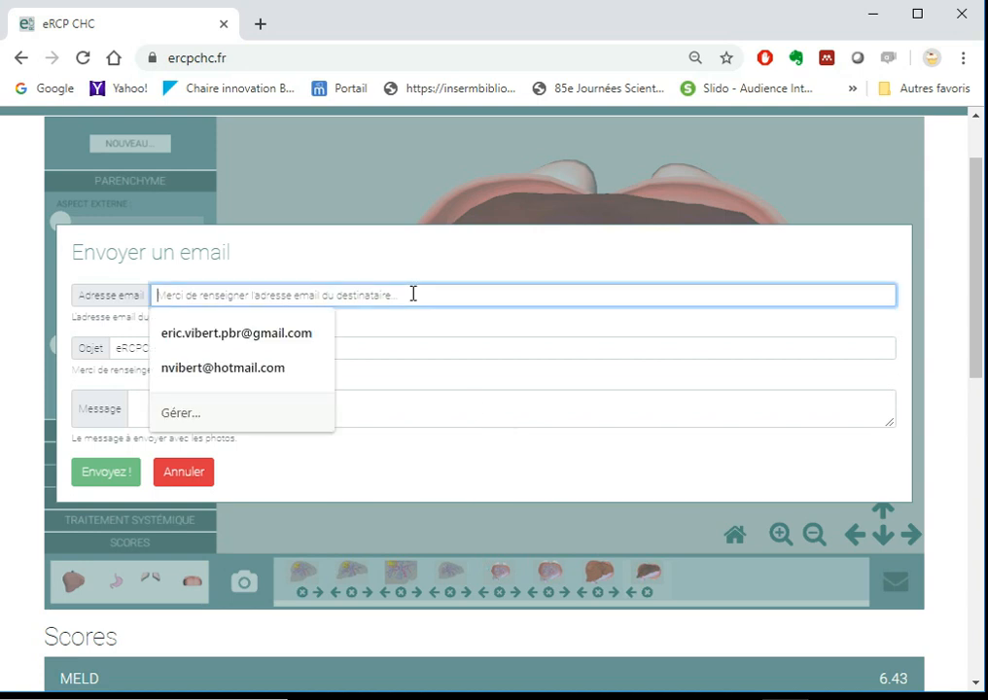
pyautogui.click(218, 334)
pyautogui.click(193, 342)
pyautogui.click(166, 400)
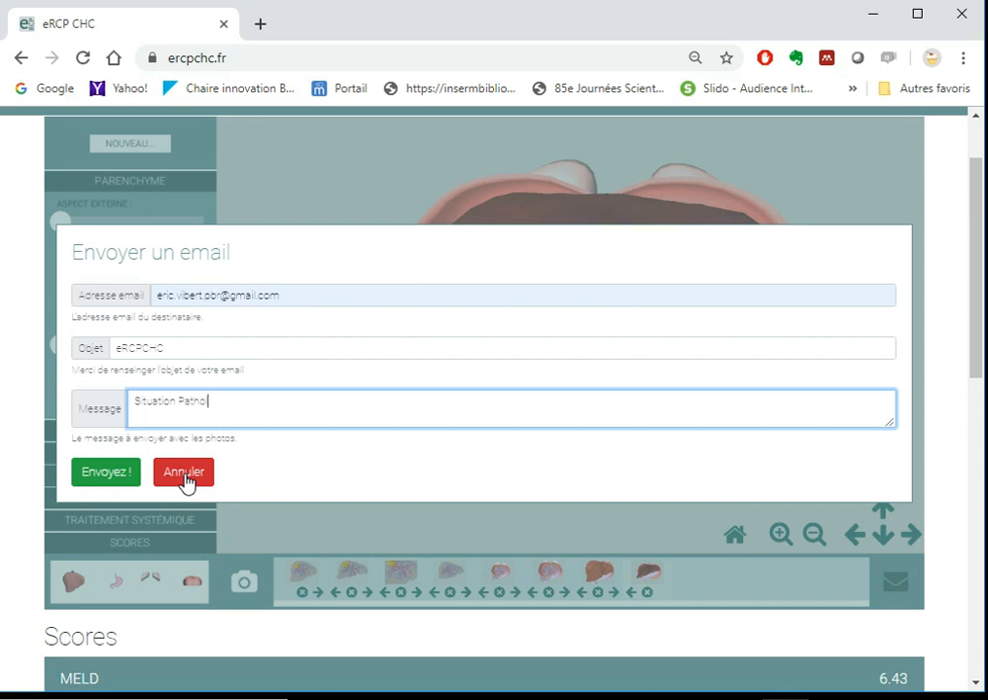
pyautogui.write('inc')
pyautogui.click(112, 474)
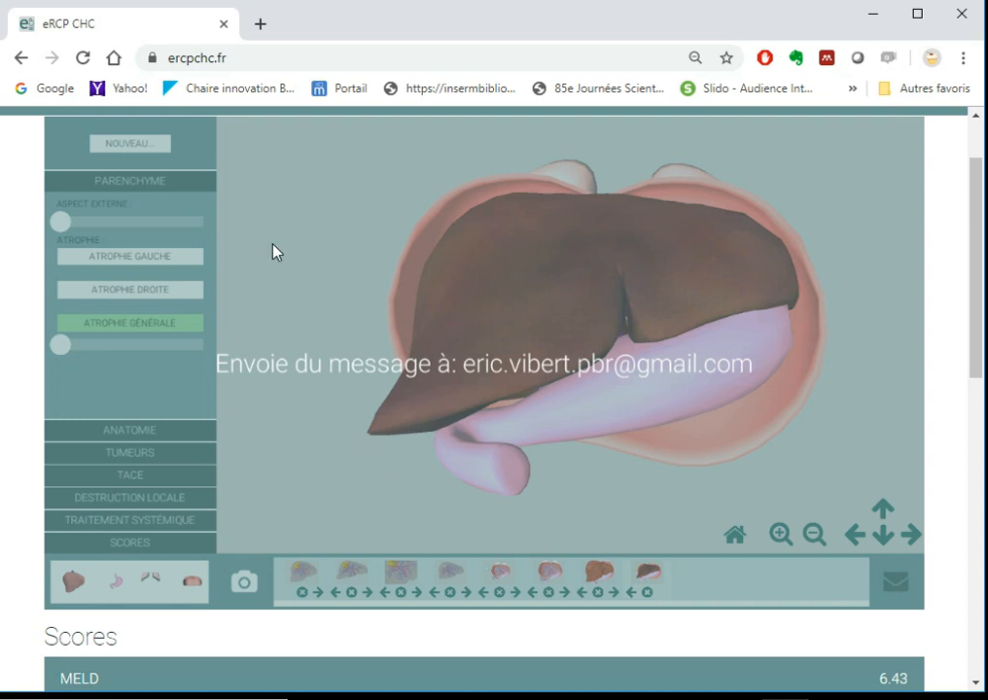
# Open Gmail in a new browser tab and refresh the inbox to look for the sent message
pyautogui.click(259, 24)
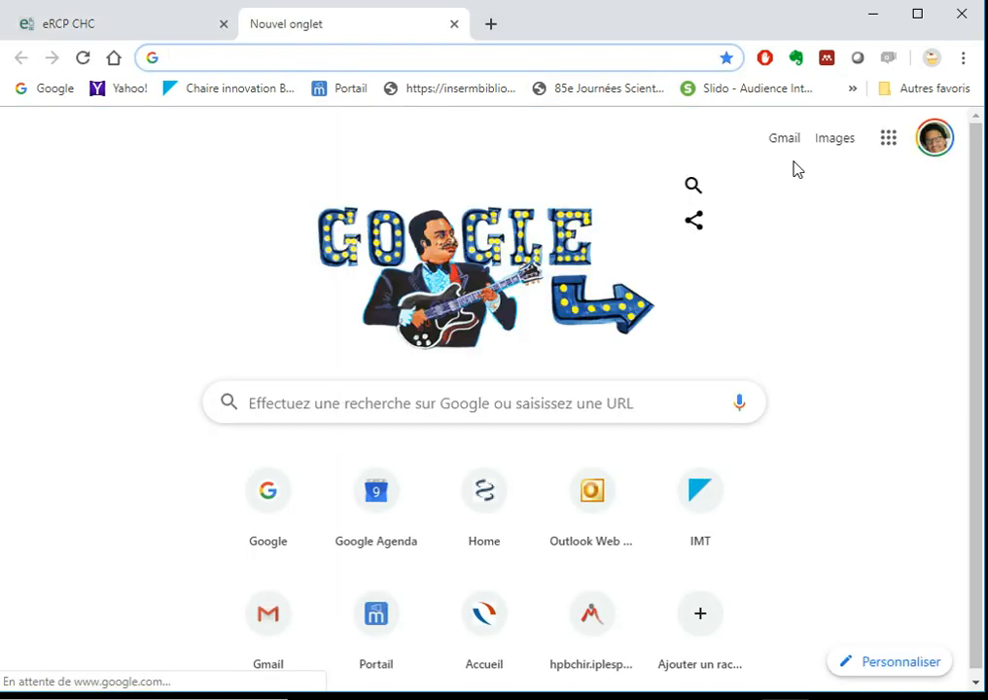
pyautogui.click(784, 141)
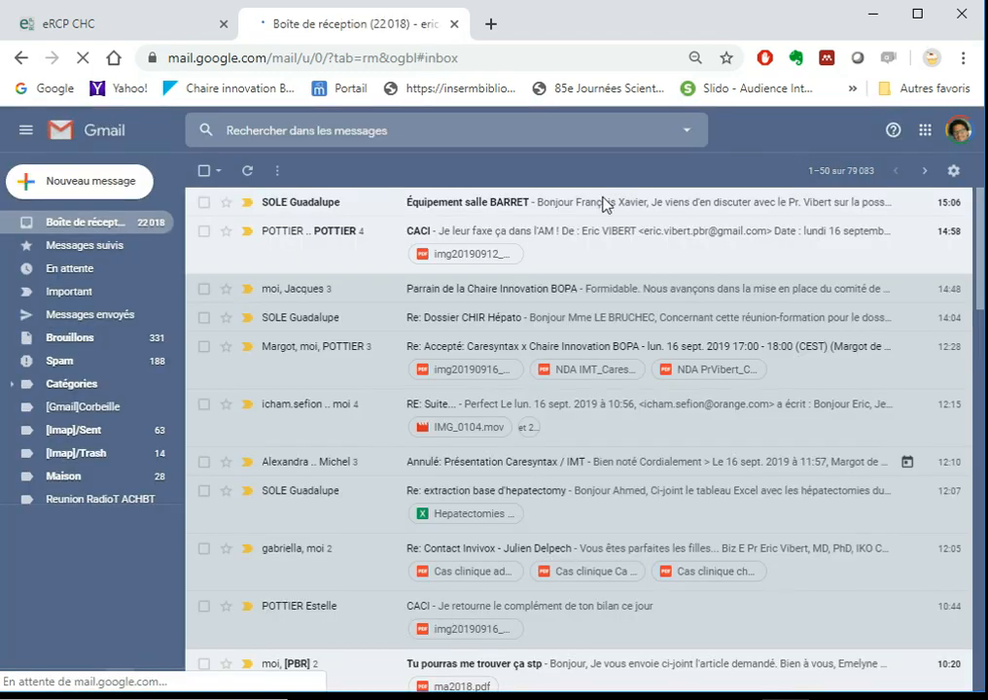
pyautogui.click(249, 173)
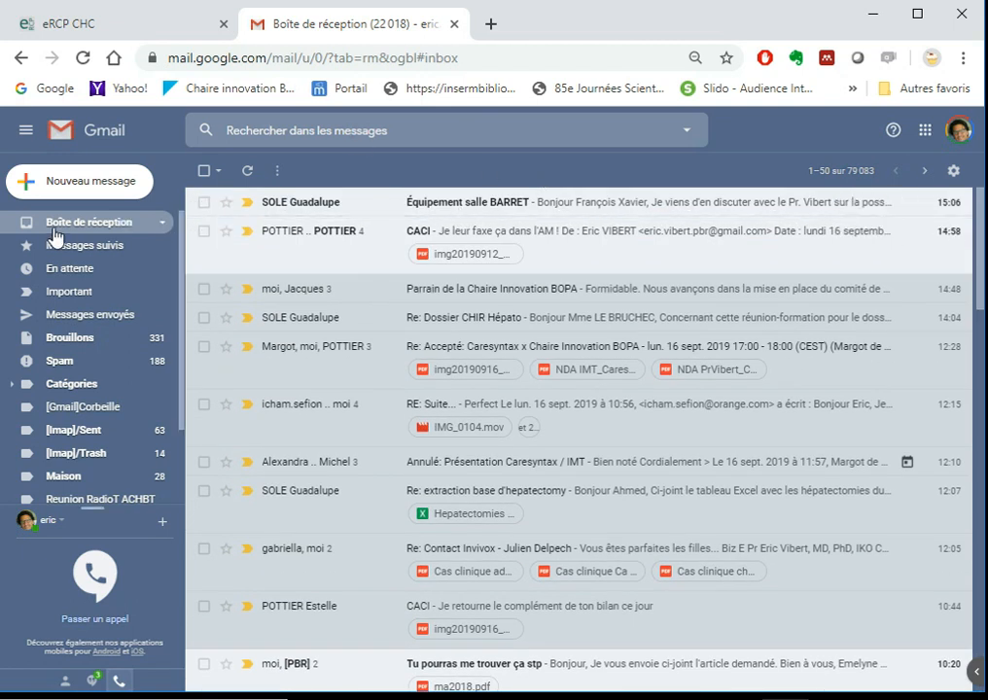
pyautogui.click(249, 171)
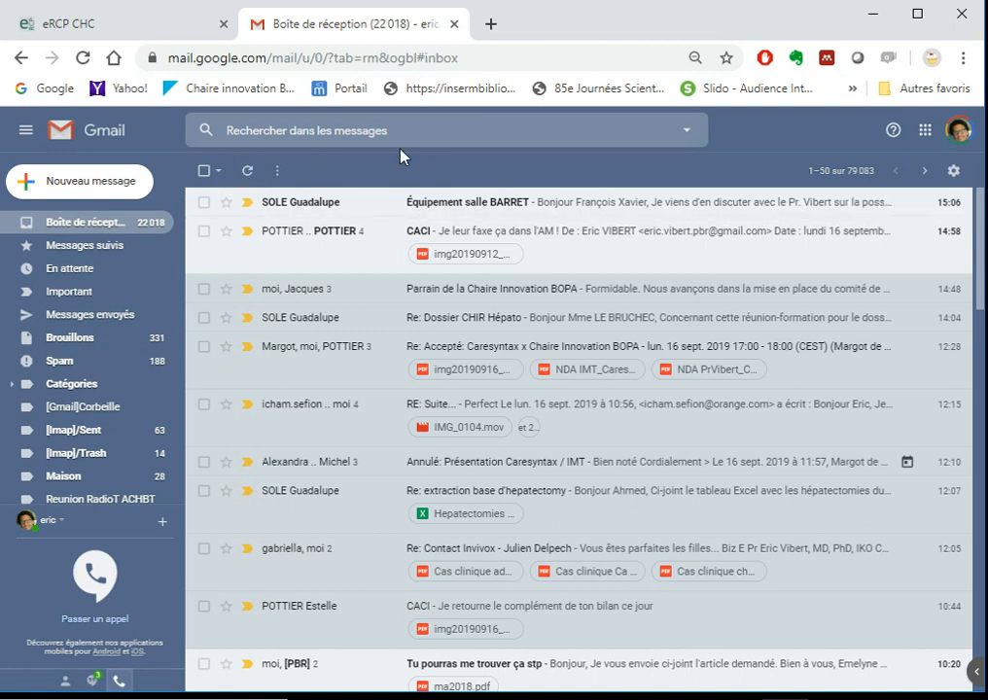
# Revisit the eRCP page, and open the eRCPCHC message in the Gmail inbox to view its attached snapshots
pyautogui.click(116, 37)
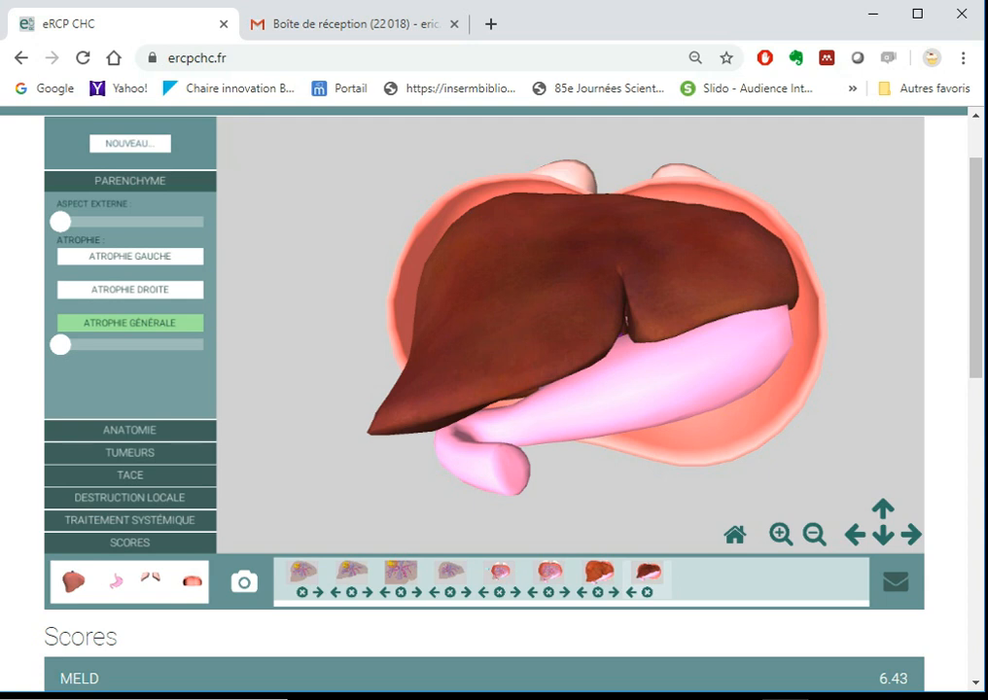
pyautogui.moveTo(979, 321); pyautogui.dragTo(975, 284)
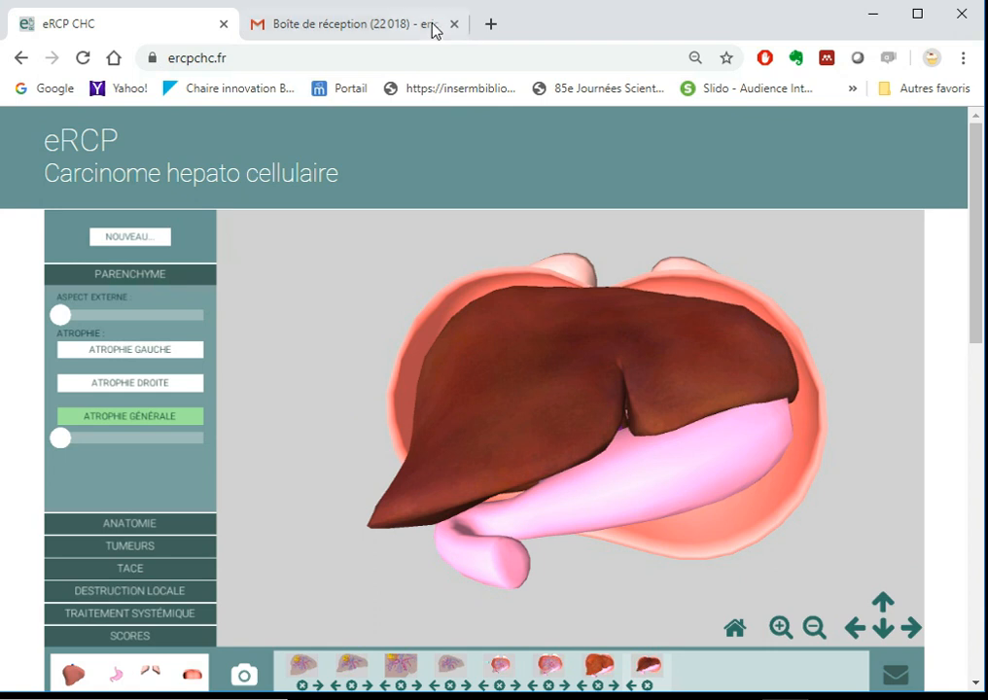
pyautogui.click(308, 27)
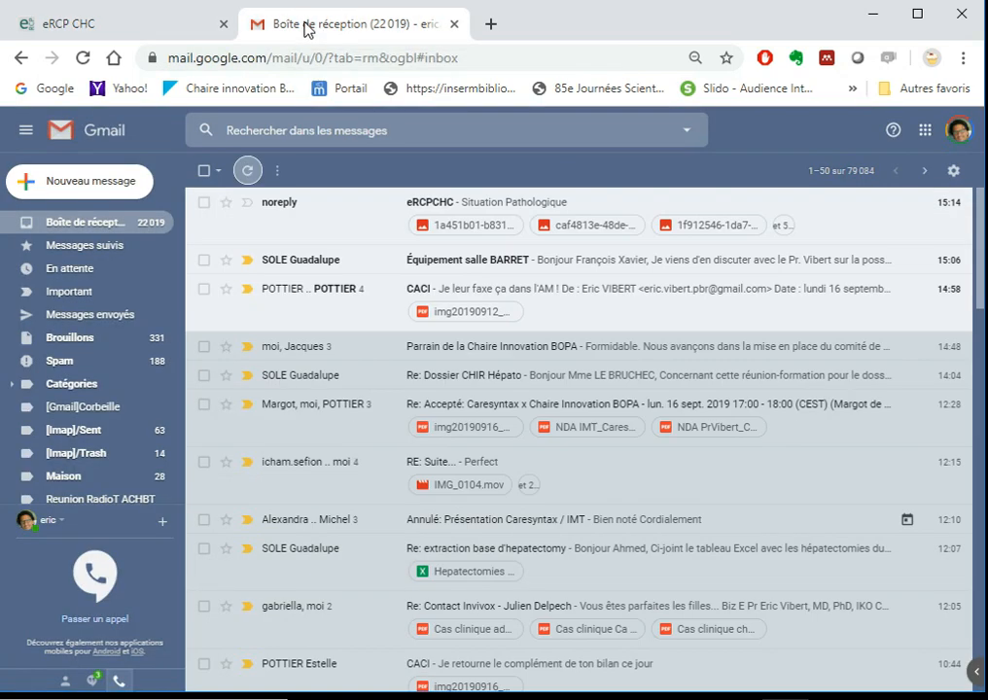
pyautogui.click(504, 206)
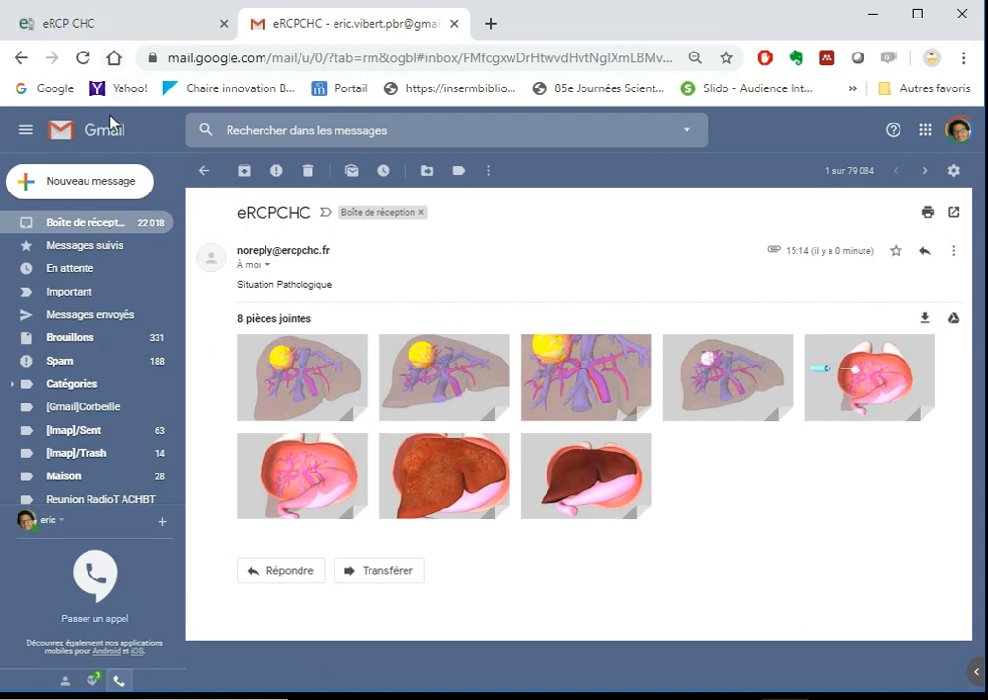
# Switch back from Gmail to the eRCP page with the liver model
pyautogui.click(70, 19)
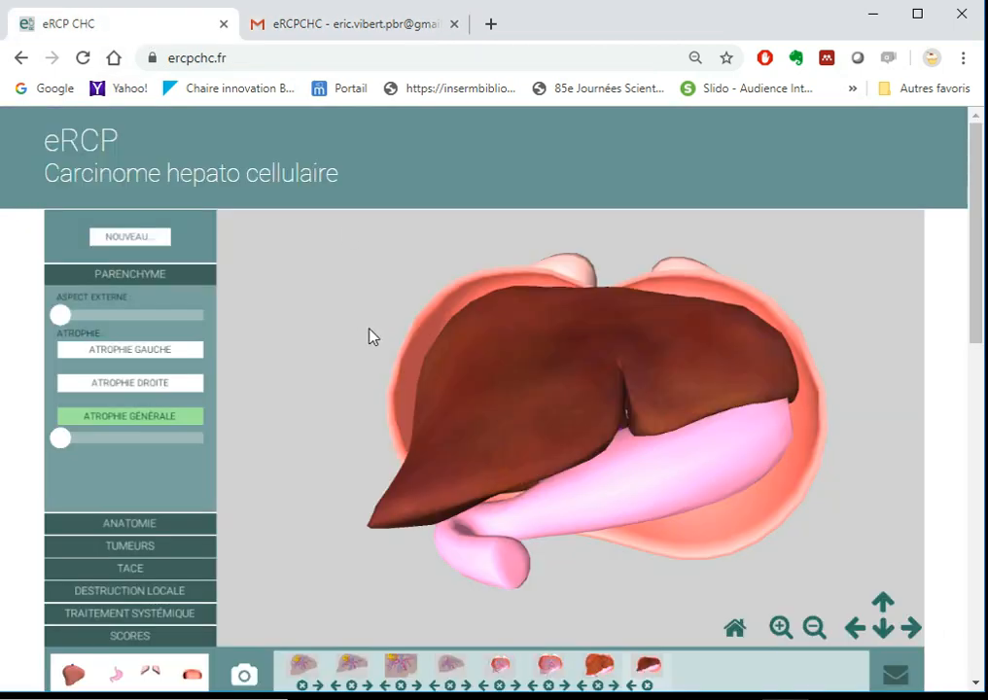
pyautogui.moveTo(973, 332); pyautogui.dragTo(953, 338)
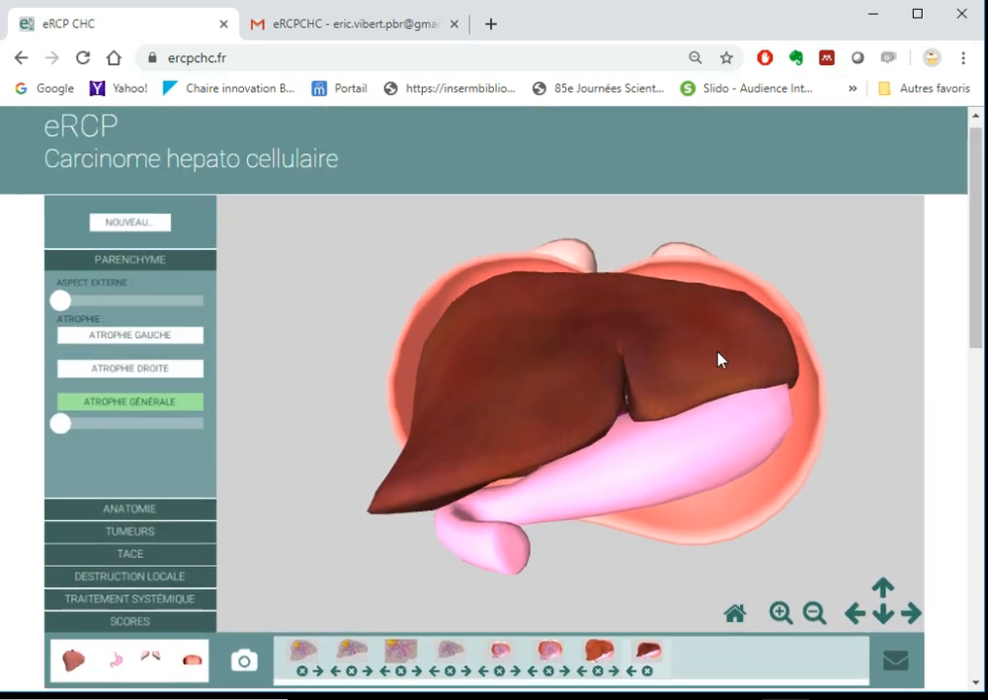